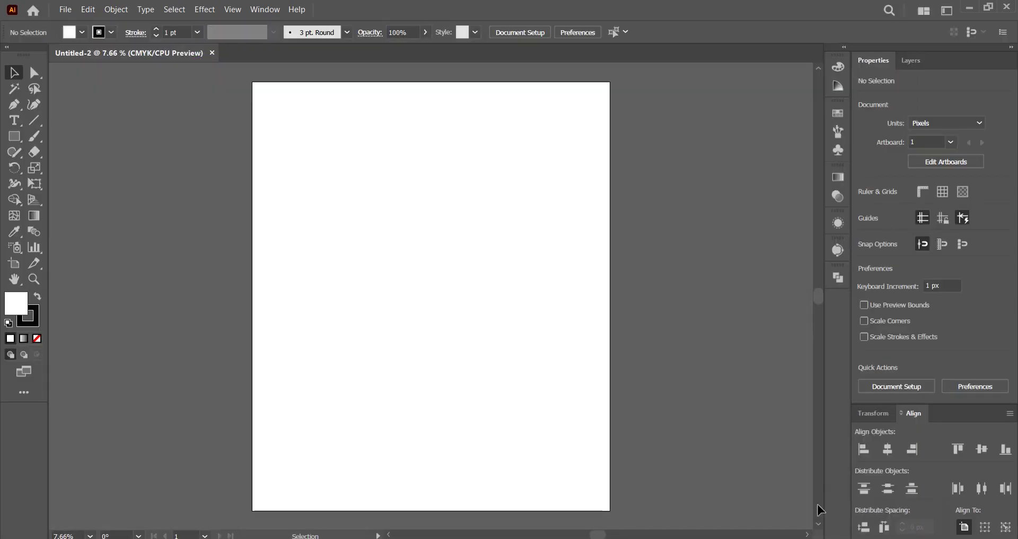
- Cover the entire artboard with a rectangle that has a black fill and no stroke
left_click(14, 136)
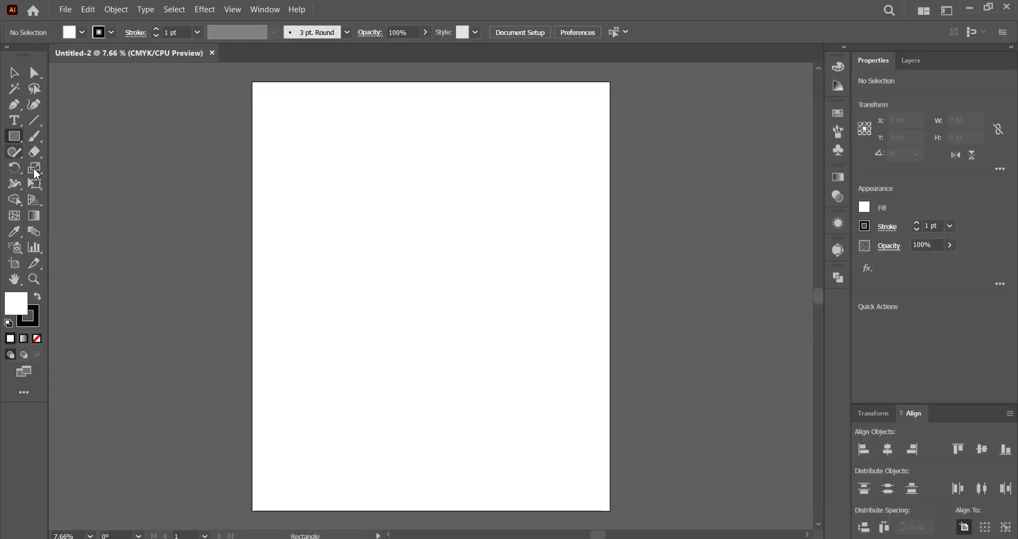
left_click(38, 298)
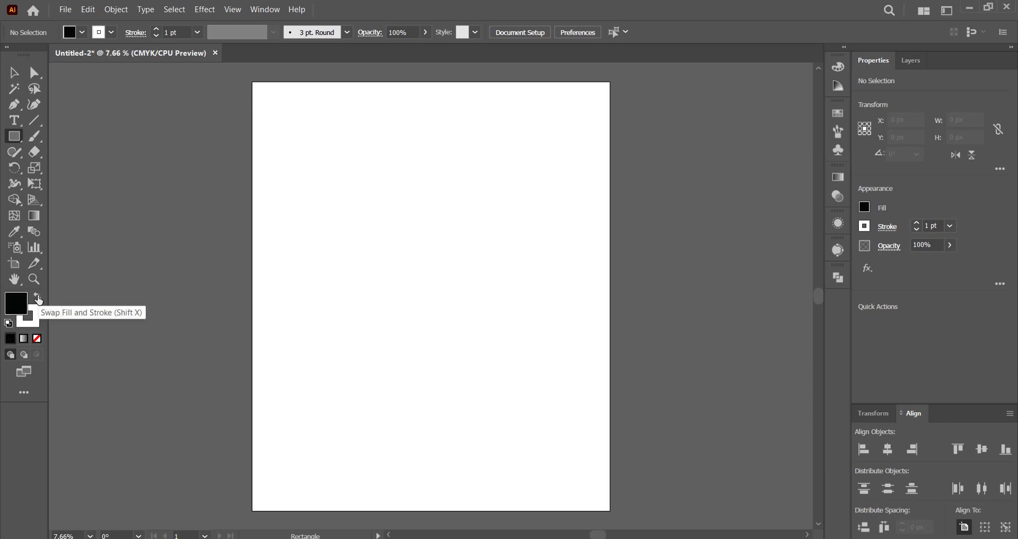
left_click(112, 32)
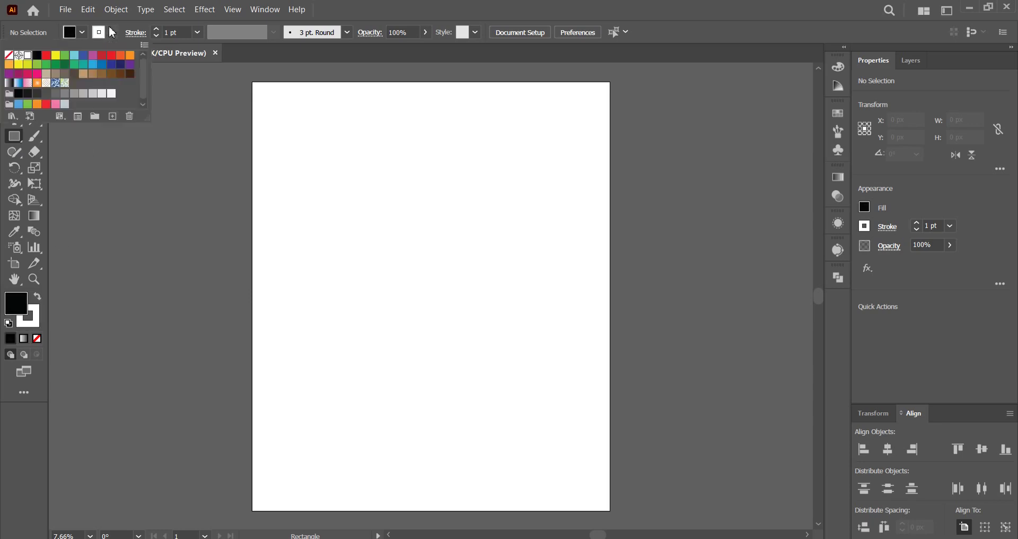
left_click(8, 56)
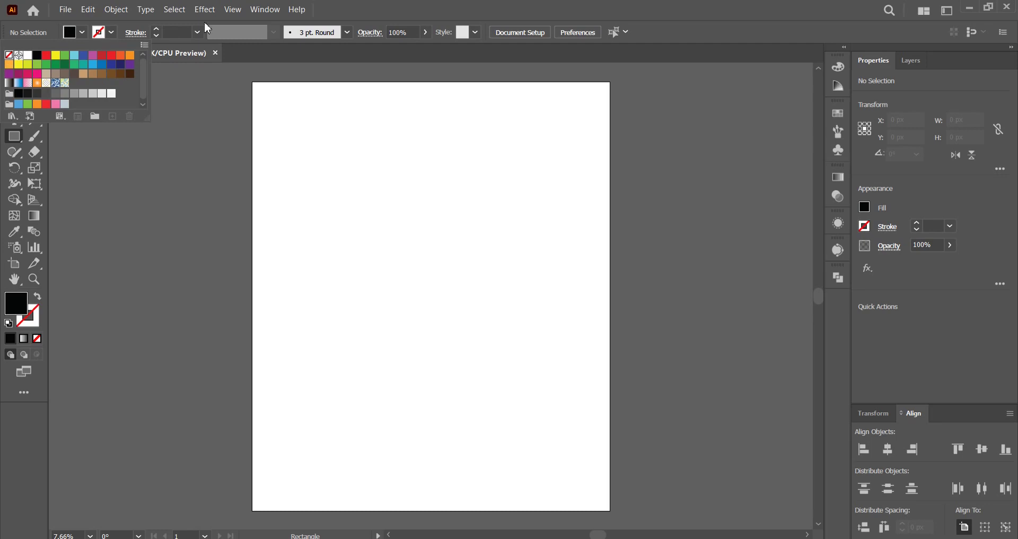
left_click(352, 16)
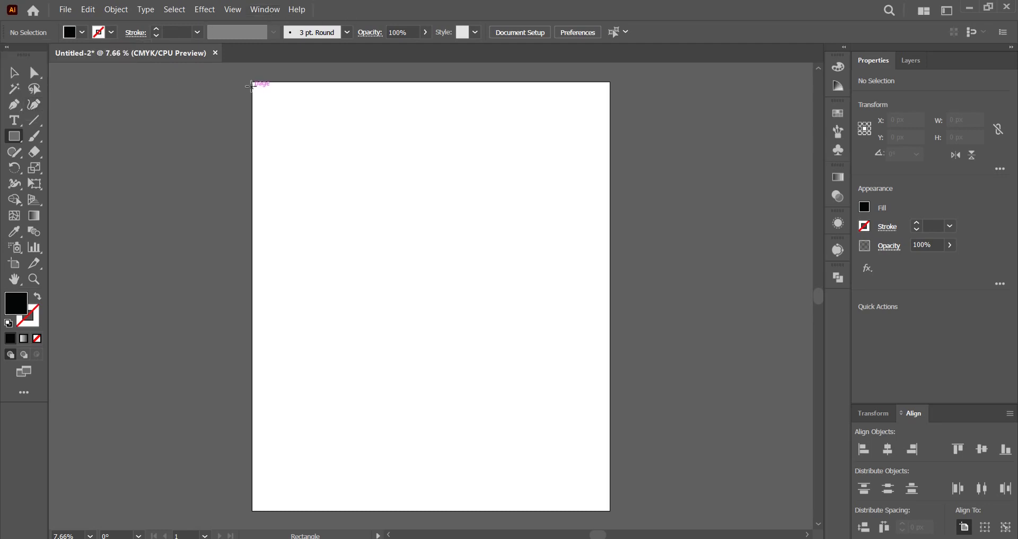
mouse_move(251, 83)
left_mouse_down()
mouse_move(578, 477)
mouse_move(622, 506)
mouse_move(610, 511)
left_mouse_up()
- Lock the black background rectangle within Layer 1 and return to the Selection tool
left_click(911, 61)
left_click(895, 82)
left_click(878, 97)
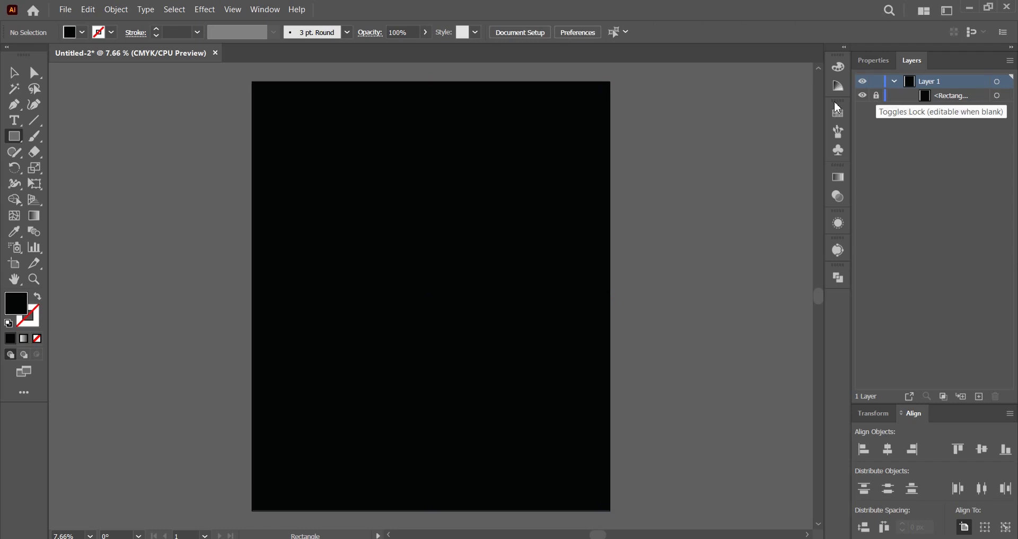
left_click(15, 73)
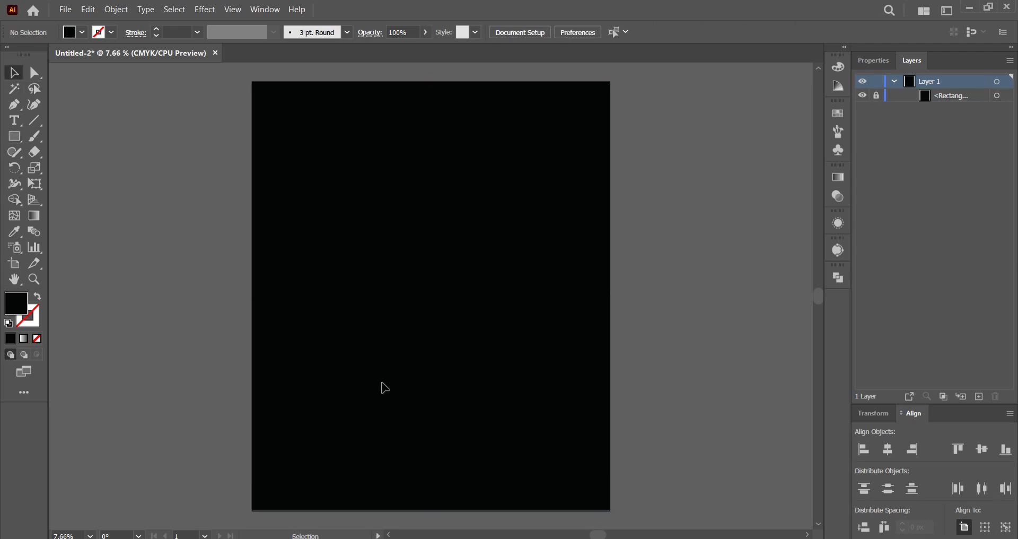
- Switch to the browser and examine the Memesique font page on dafont.com, including its name and character set
left_click(430, 538)
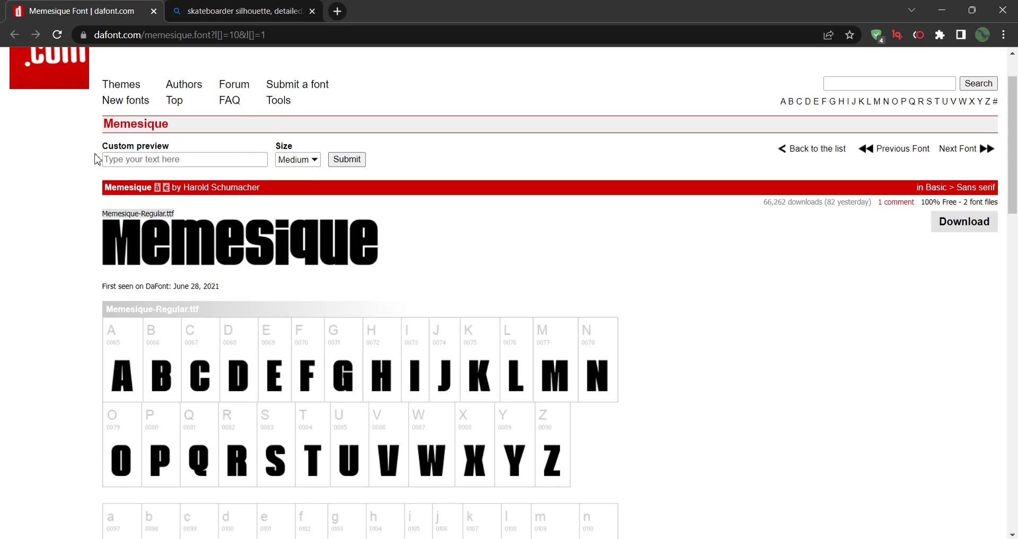
scroll(97, 159, "up", 2)
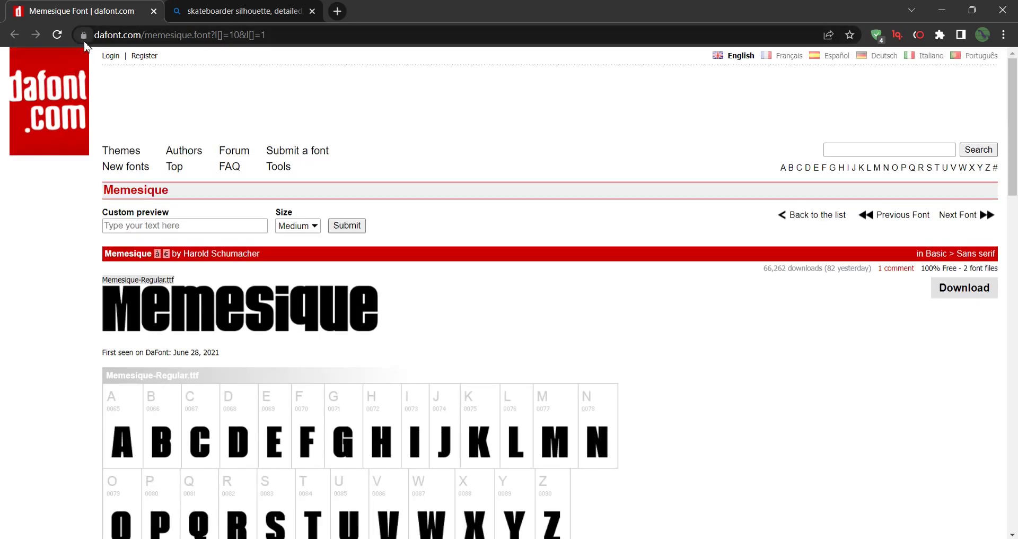
left_click_drag(97, 36, 215, 38)
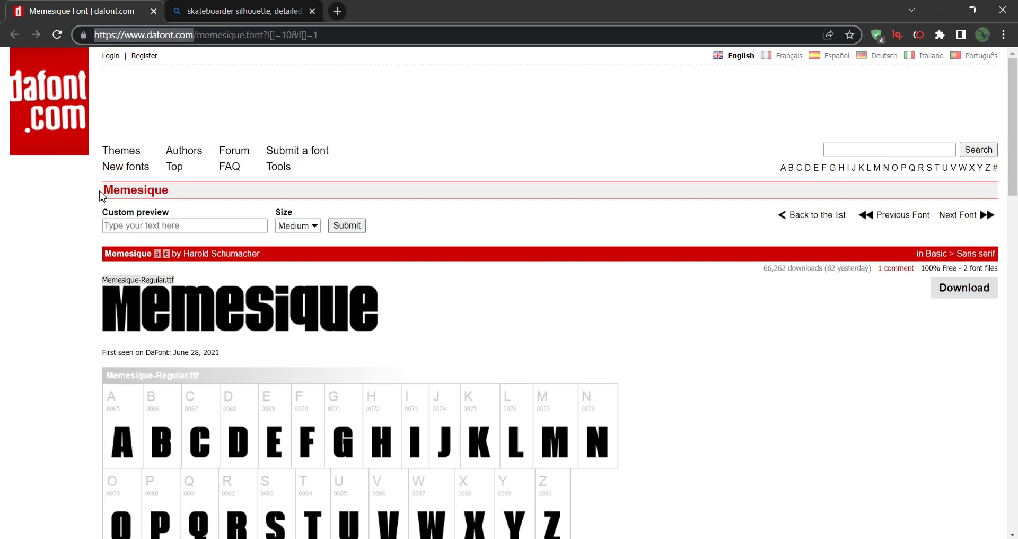
left_click_drag(104, 191, 169, 191)
scroll(315, 245, "down", 1)
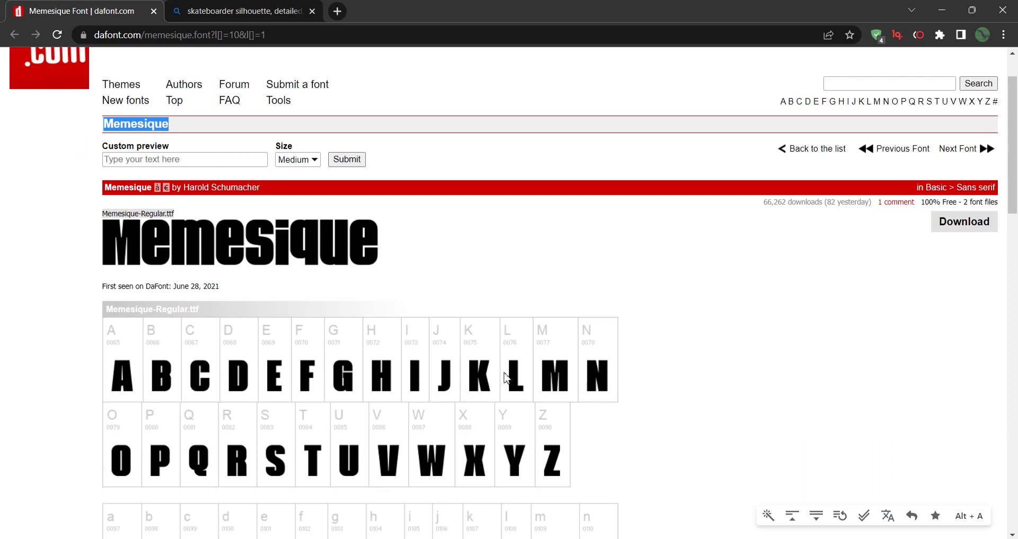
- Return to Illustrator, place a white point-text object in the upper part of the artboard and enlarge it to about 365 pt
key("alt+Tab")
left_click(13, 122)
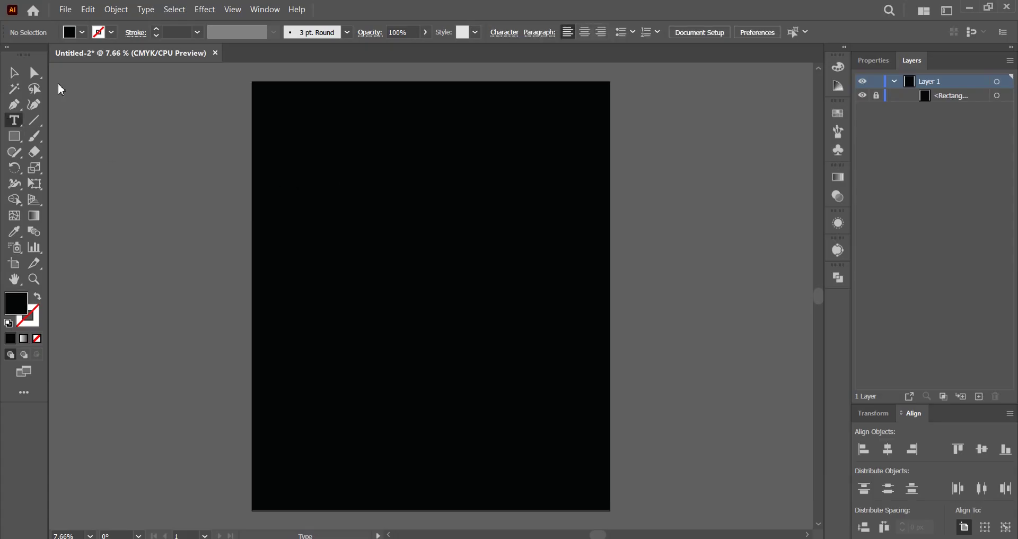
left_click(82, 33)
left_click(28, 55)
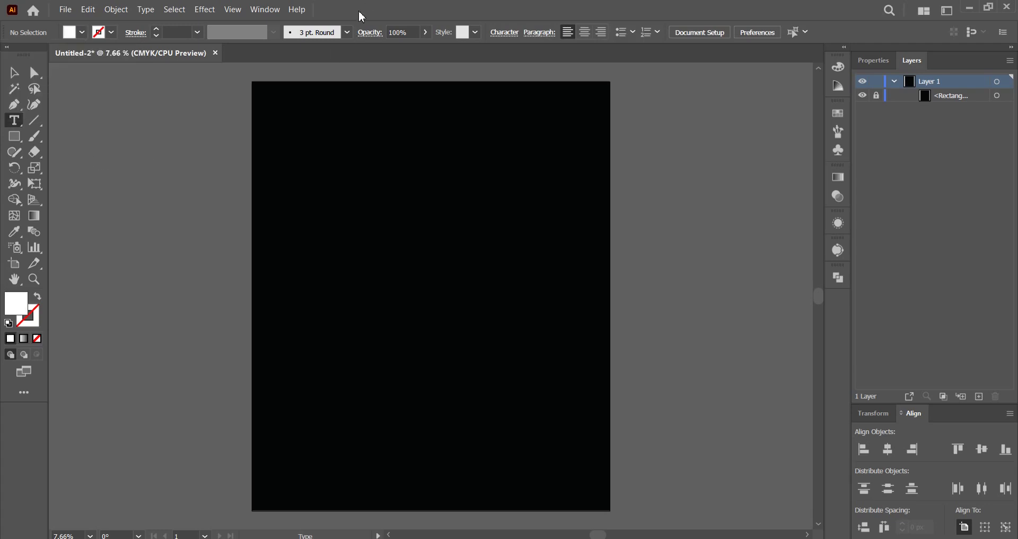
left_click(328, 147)
left_click(15, 74)
left_click(83, 33)
left_click(28, 56)
left_click(392, 3)
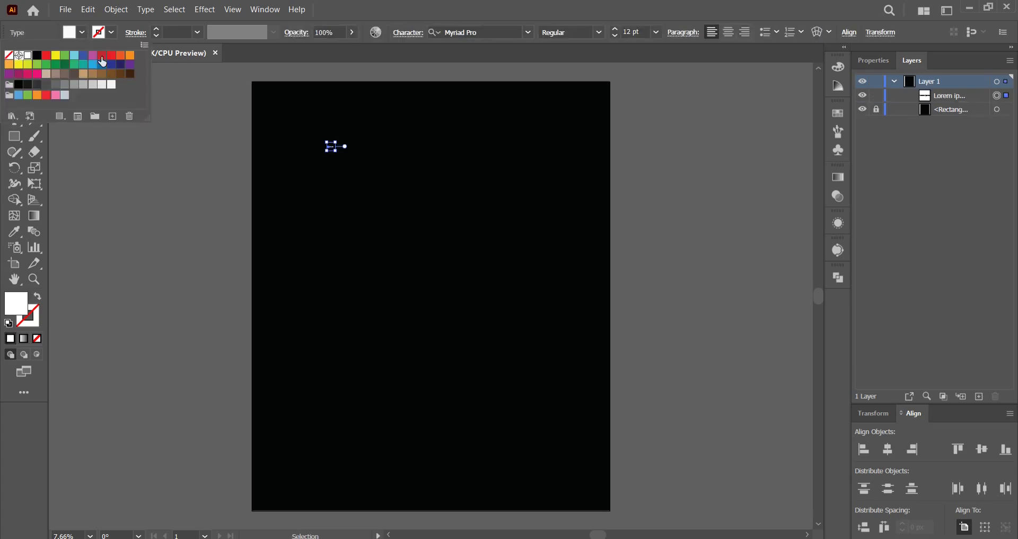
left_click_drag(335, 151, 498, 180)
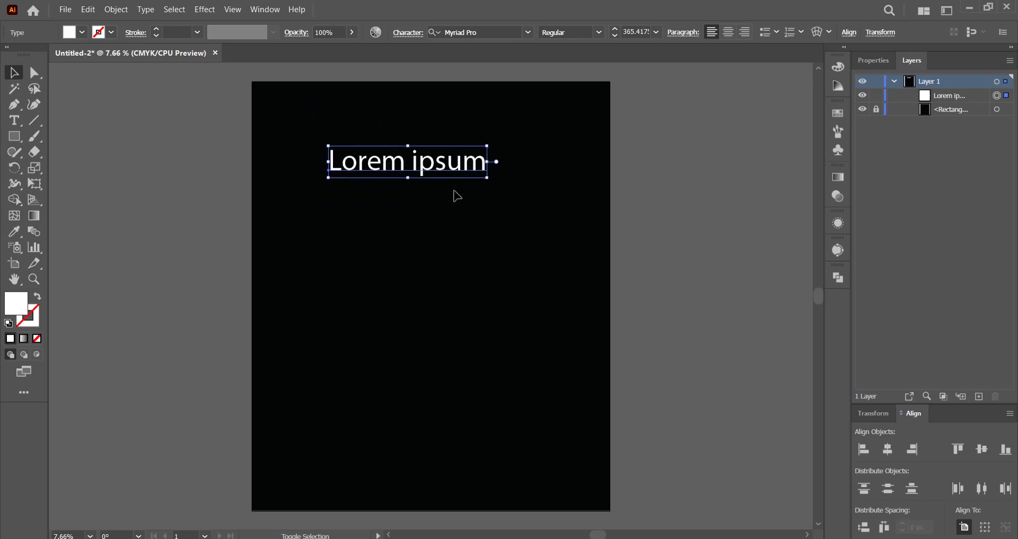
- Replace the placeholder text with "skate"
key("t")
triple_click(429, 165)
type("skate")
key("Escape")
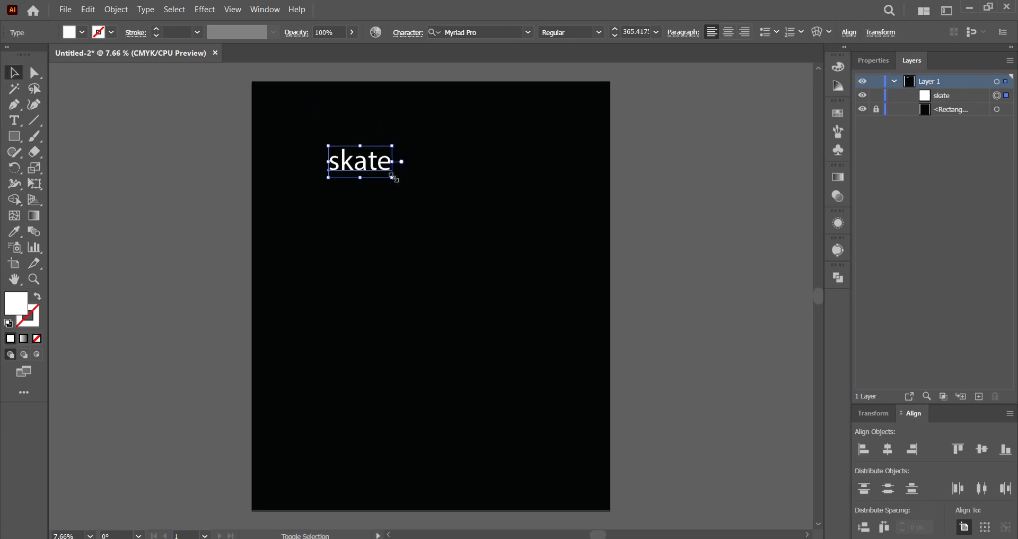
- Enlarge the "skate" text to about 924 pt and set its font to Memesique Regular
left_click_drag(395, 178, 489, 226)
left_click(495, 30)
type("memes")
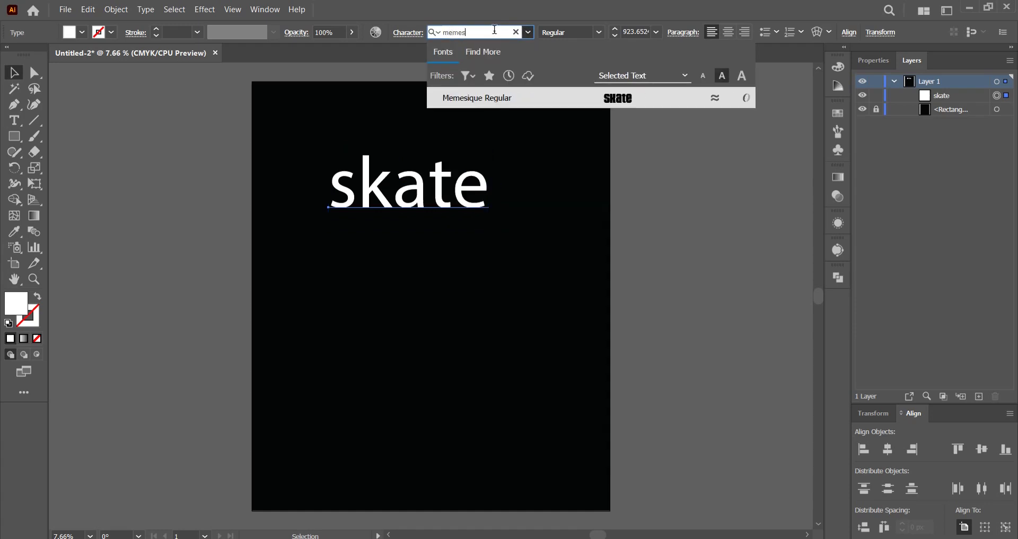
type("i")
left_click(501, 98)
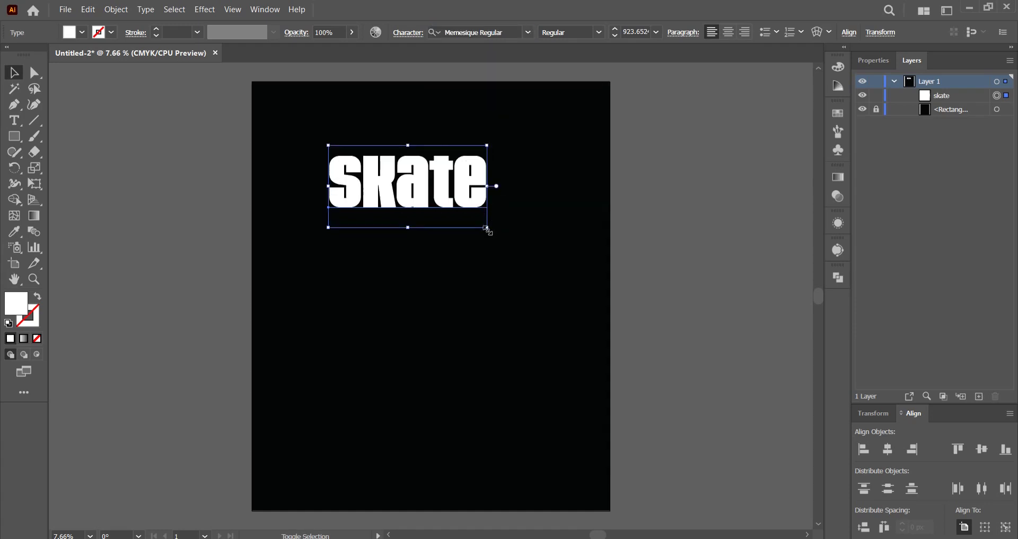
- Enlarge the "skate" text to about 1281 pt and convert it to outlines
left_click_drag(486, 228, 548, 259)
right_click(456, 207)
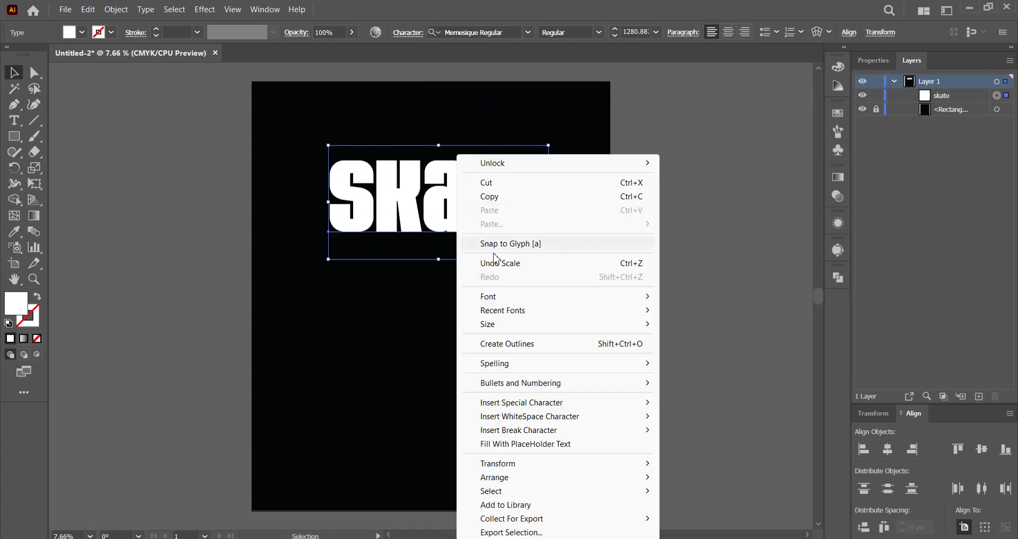
left_click(504, 342)
- Position the outlined "skate" lettering across the upper part of the artboard, scaled to nearly its full width
left_click_drag(541, 195, 564, 177)
left_click(650, 171)
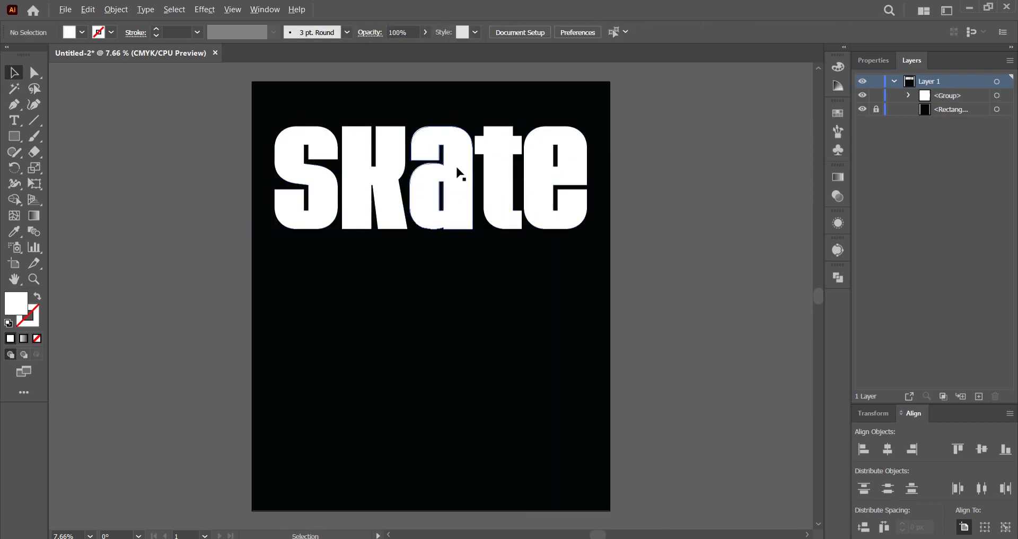
scroll(456, 165, "up", 2)
left_click_drag(456, 165, 468, 220)
- Switch to Bing Image Creator in the browser and review the skateboarder silhouette prompt and its generated images
key("alt+Tab")
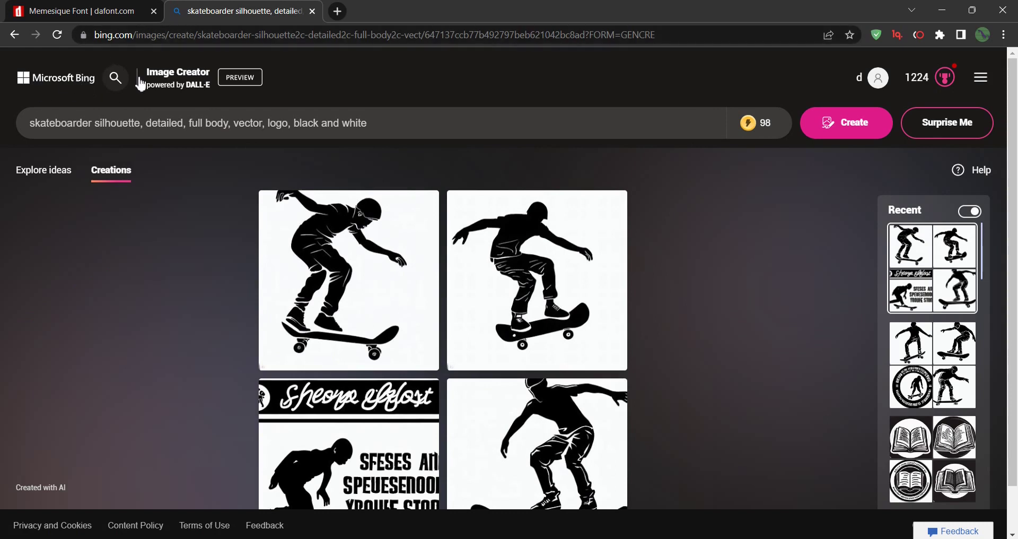
left_click_drag(31, 127, 532, 141)
double_click(280, 127)
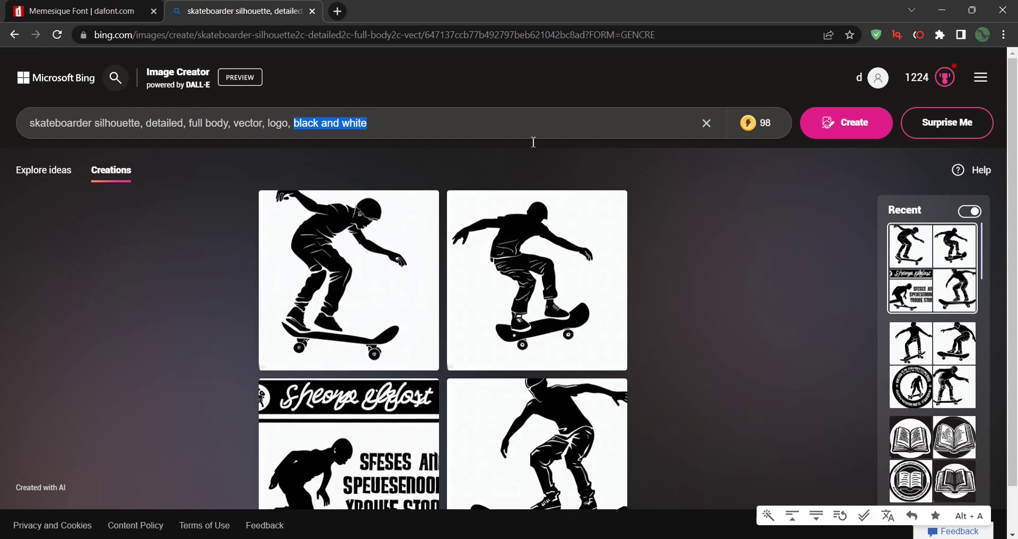
scroll(700, 225, "down", 1)
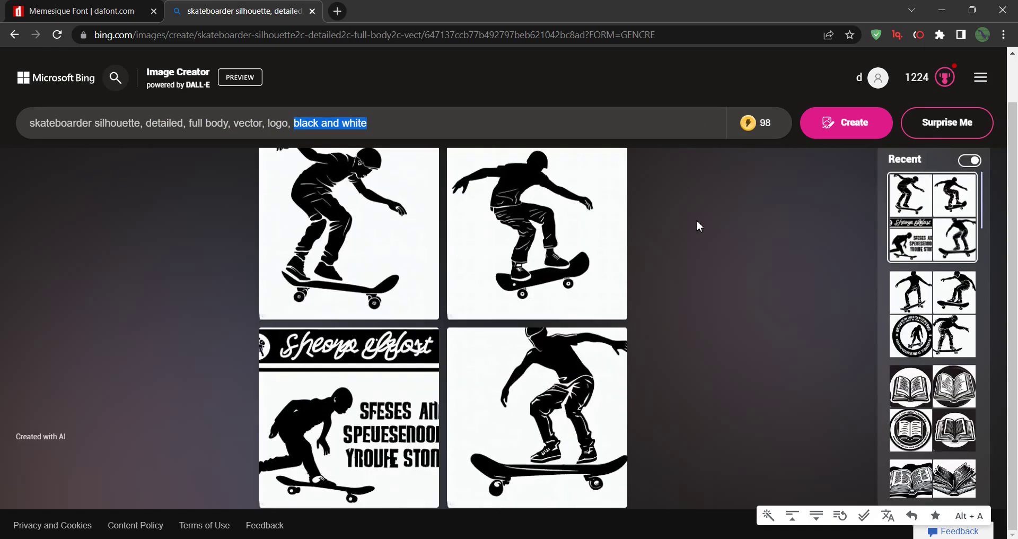
scroll(697, 222, "up", 1)
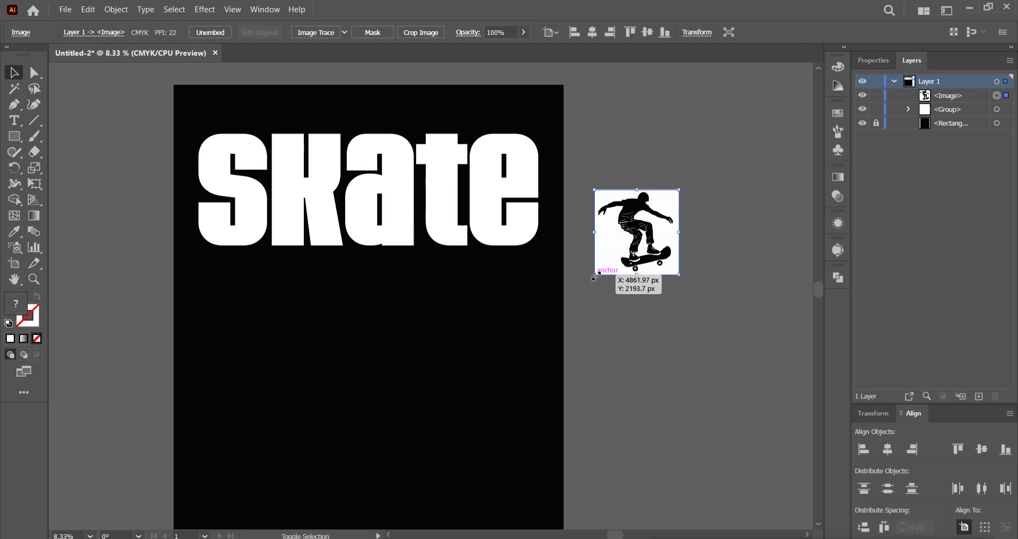
- Trace the skateboarder image beside the artboard with the default black-and-white Image Trace preset and show the advanced trace options
scroll(669, 227, "up", 2)
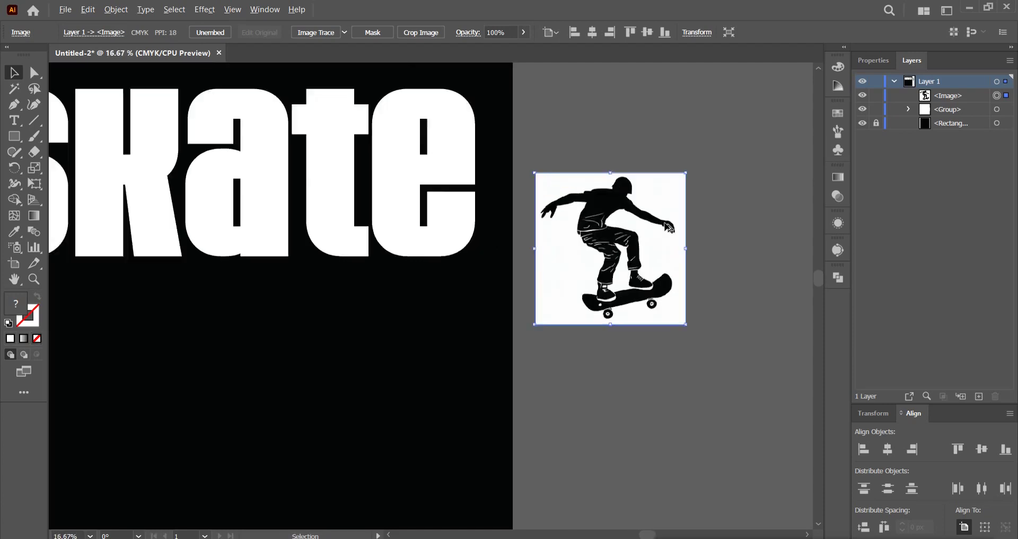
scroll(668, 227, "up", 2)
scroll(602, 237, "down", 4)
scroll(602, 237, "up", 4)
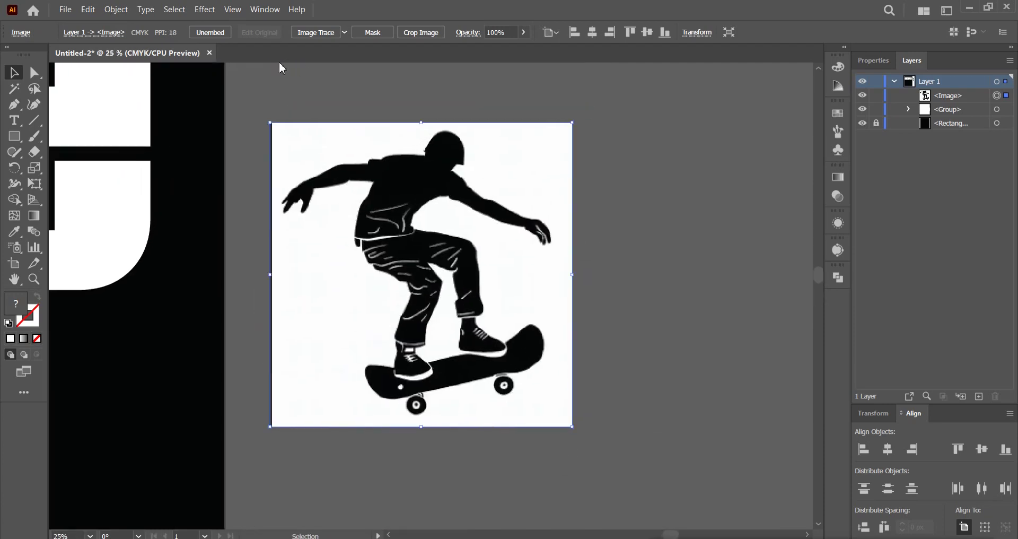
left_click(265, 11)
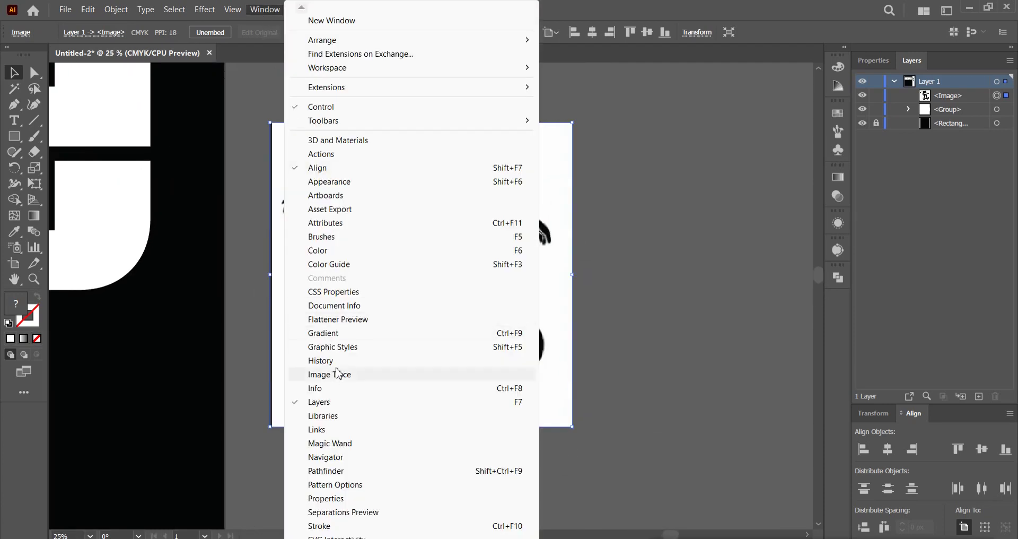
left_click(314, 375)
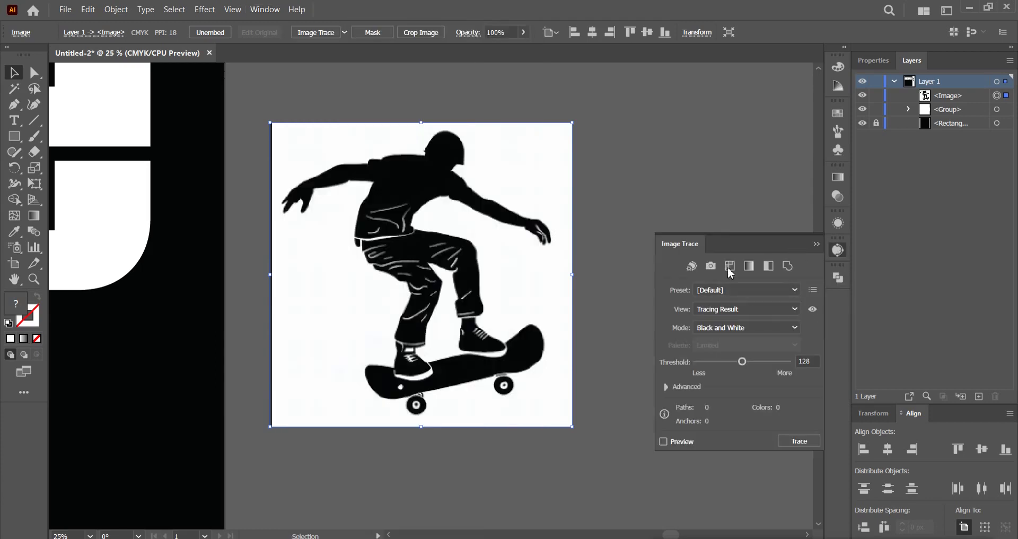
left_click(667, 388)
left_click(314, 33)
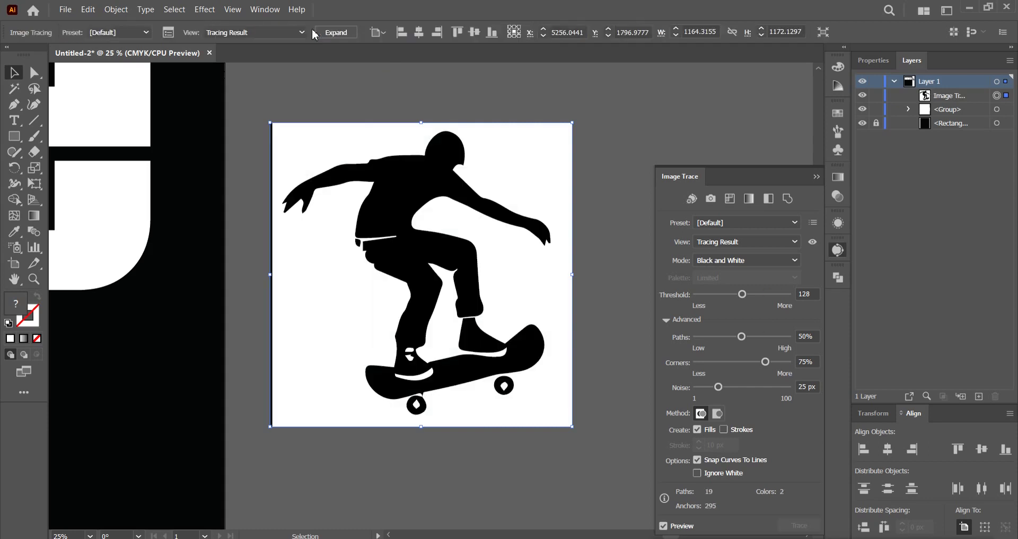
- Refine the skateboarder trace with threshold 84, paths 85%, corners 100% and noise 1 px
left_click_drag(777, 338, 780, 338)
left_click_drag(719, 387, 697, 386)
left_click_drag(788, 363, 683, 366)
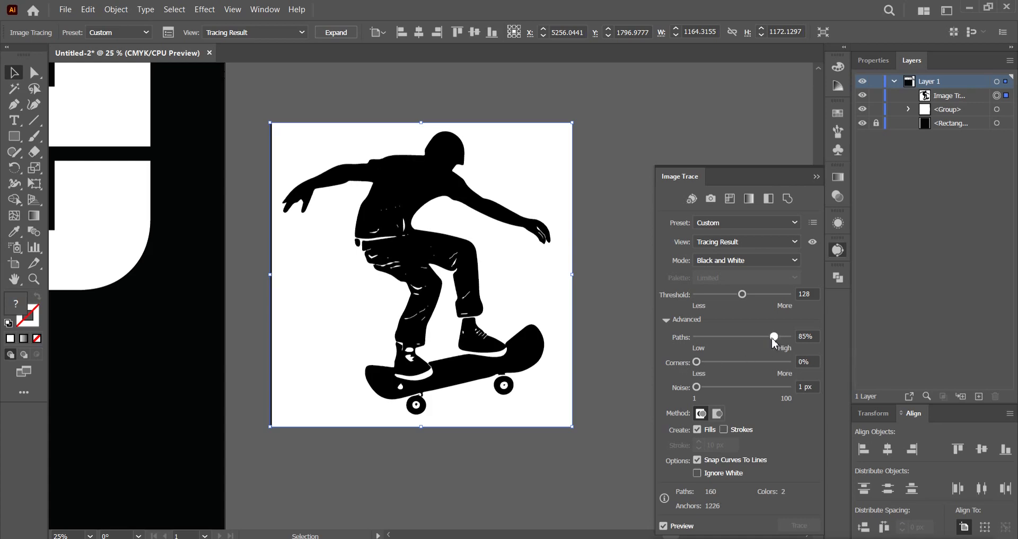
mouse_move(746, 298)
left_mouse_down()
mouse_move(757, 296)
mouse_move(723, 295)
mouse_move(726, 317)
mouse_move(727, 295)
left_mouse_up()
left_click(775, 362)
left_click_drag(775, 363, 844, 370)
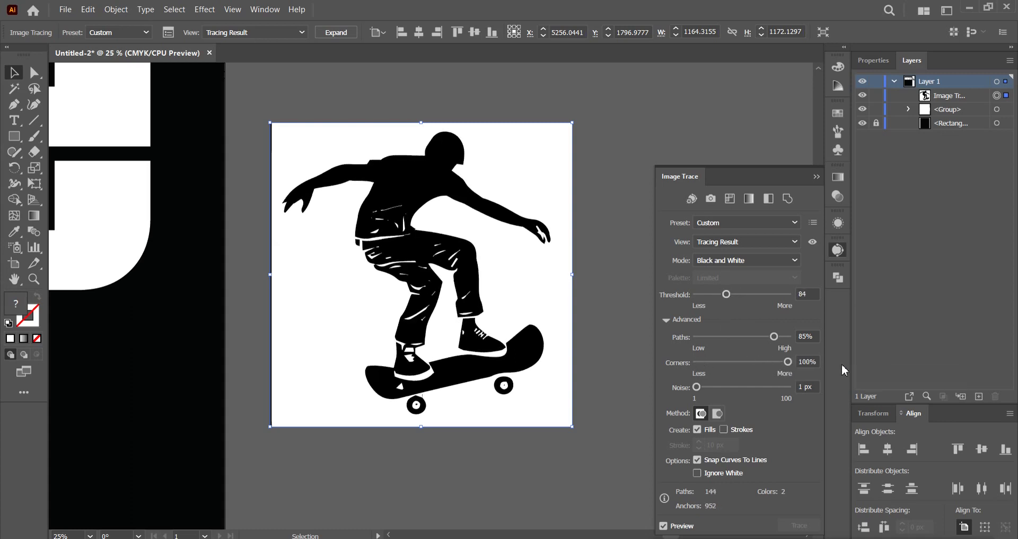
- Expand the skateboarder tracing into vector shapes and ungroup them
left_click(336, 33)
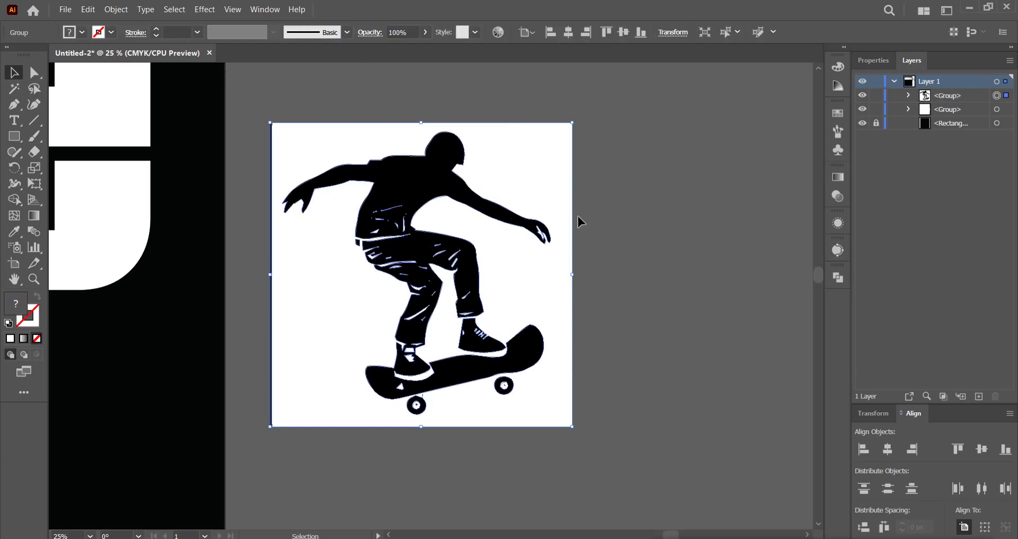
right_click(500, 178)
left_click(547, 345)
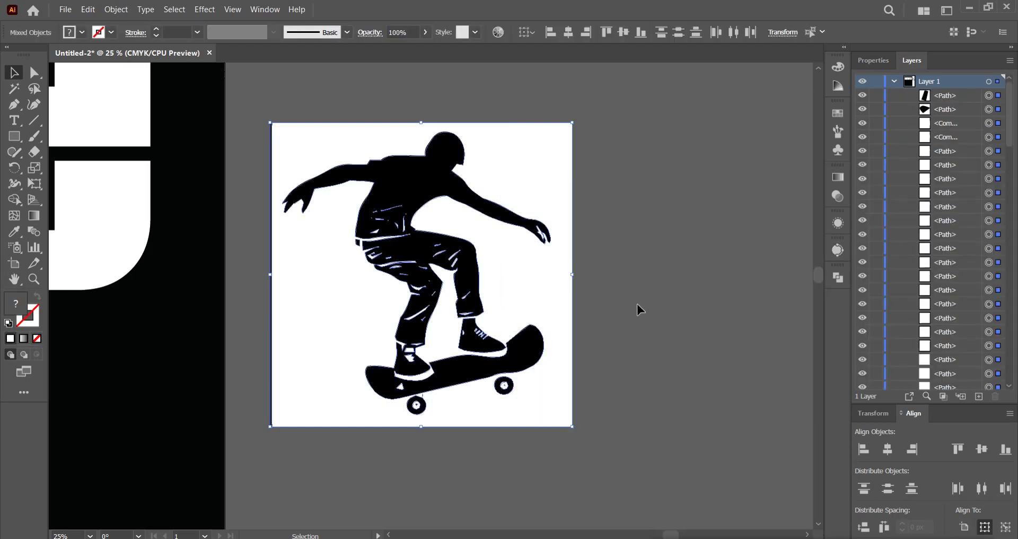
- Delete the white background shapes surrounding the expanded skateboarder tracing
left_click(547, 183)
left_click(546, 179)
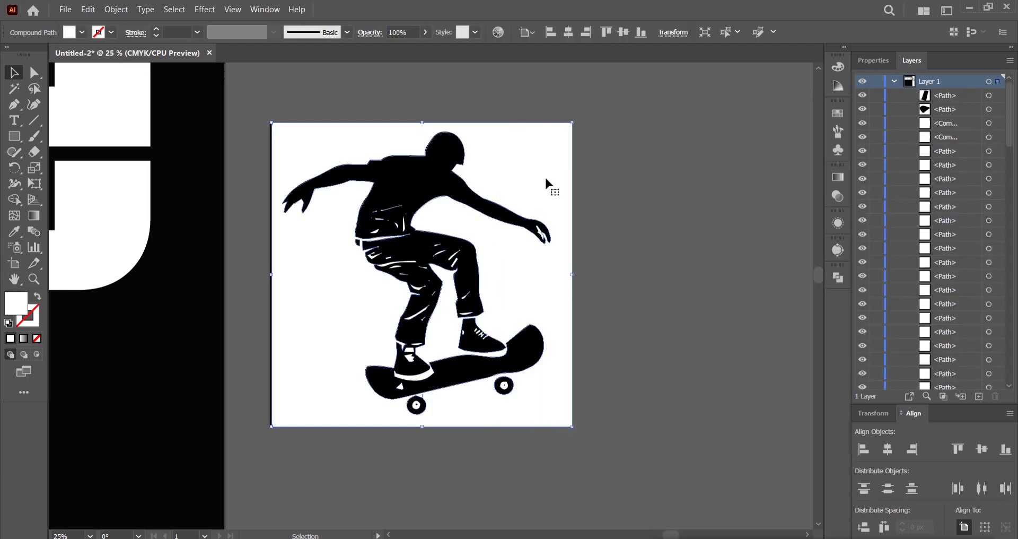
left_click(9, 323)
key("ctrl+z")
left_click_drag(257, 109, 295, 138)
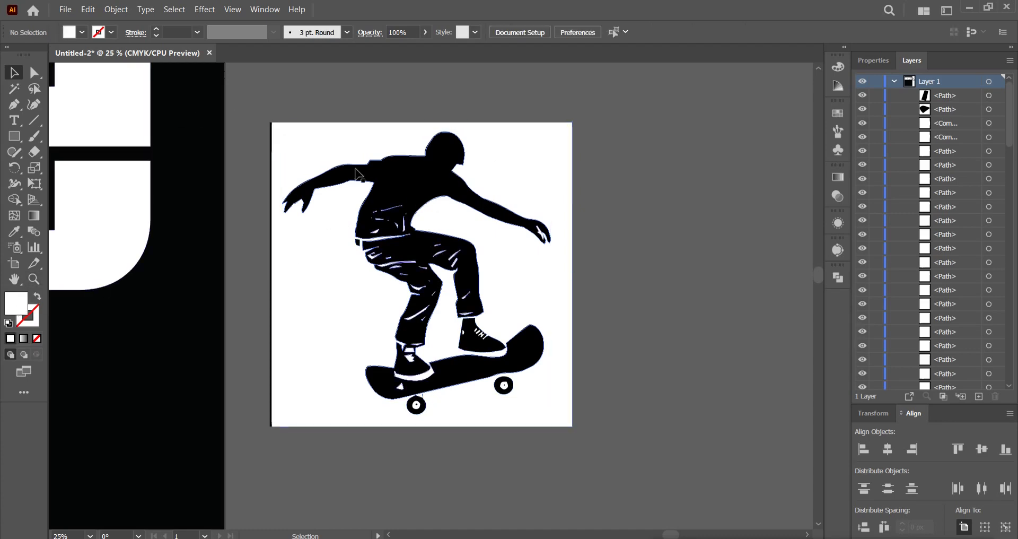
key("Delete")
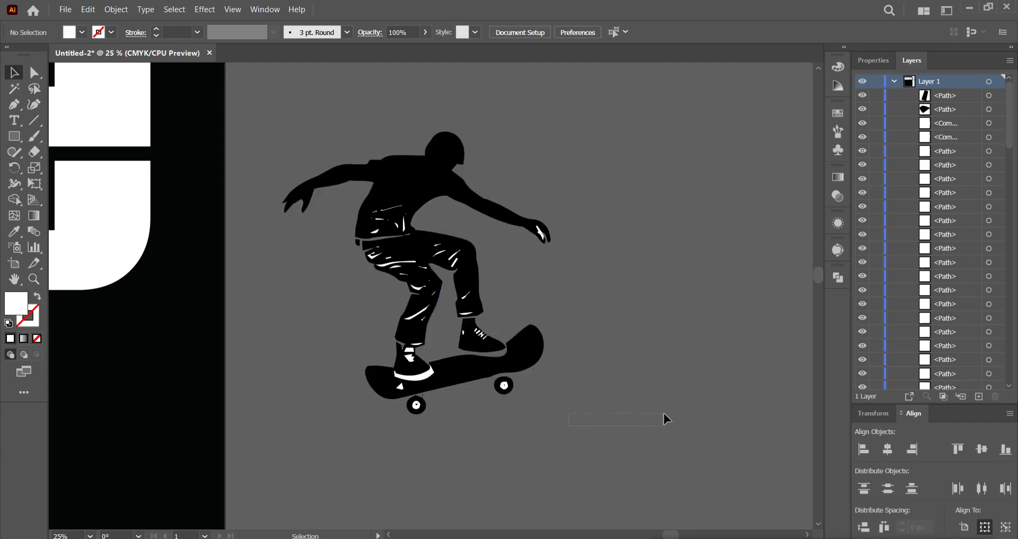
- Select all black pieces of the skateboarder together, move them off the white fragments and group them
left_click(457, 254)
left_click(175, 9)
mouse_move(265, 132)
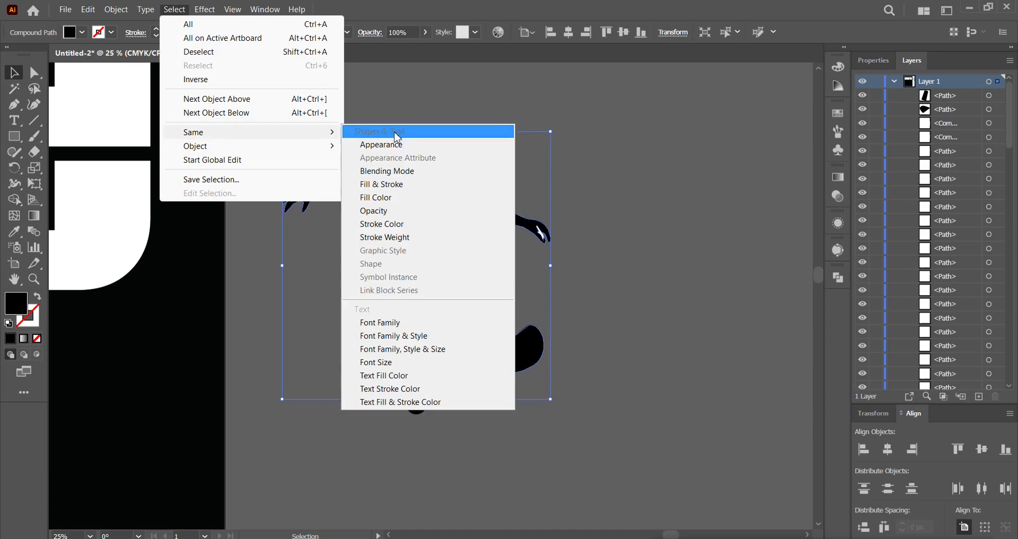
left_click(390, 132)
left_click_drag(397, 194, 688, 196)
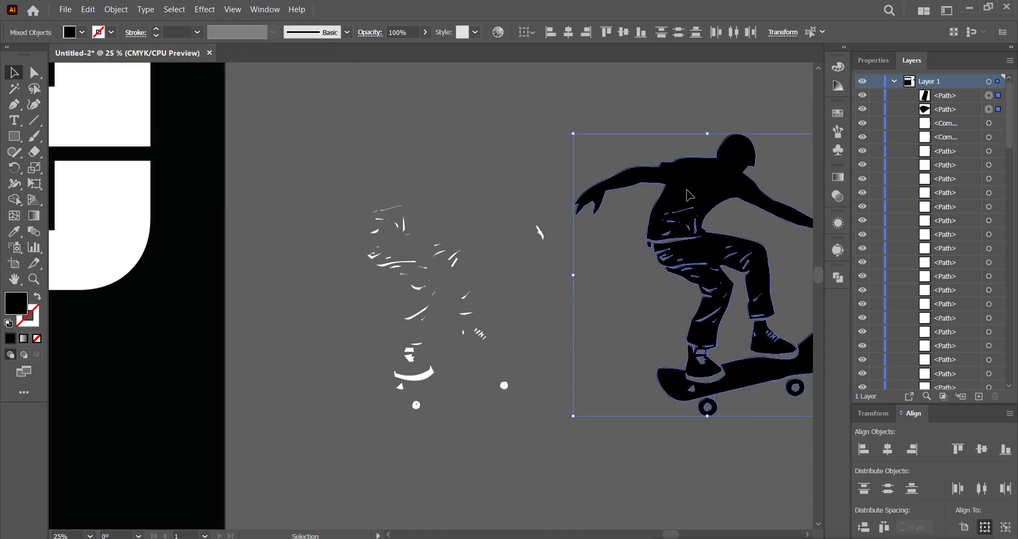
right_click(688, 196)
left_click(716, 351)
- Delete the leftover white fragments beside the grouped skateboarder, including the small hand highlight
mouse_move(672, 178)
left_mouse_down()
mouse_move(609, 134)
mouse_move(643, 128)
left_mouse_up()
left_click_drag(530, 396, 522, 415)
key("Delete")
left_click(540, 231)
key("Delete")
scroll(606, 271, "down", 2)
scroll(607, 271, "left", 1)
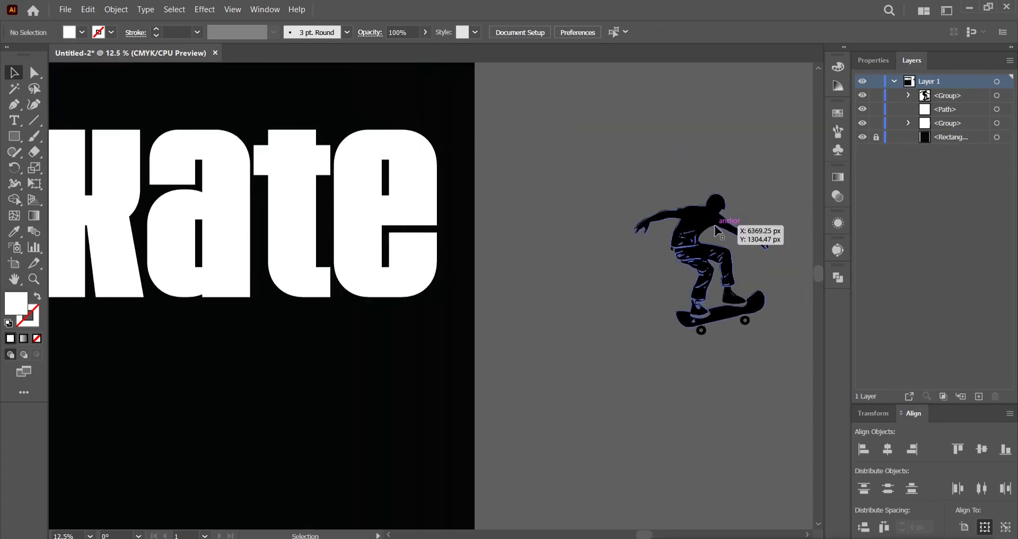
- Place the skateboarder silhouette on the lettering over the "k" and "a" and scale it to about 1011 × 1065 px
left_click_drag(715, 230, 179, 254)
scroll(179, 253, "left", 4)
left_click_drag(372, 313, 291, 210)
left_click(376, 344)
left_click_drag(299, 265, 382, 245)
left_click(369, 405)
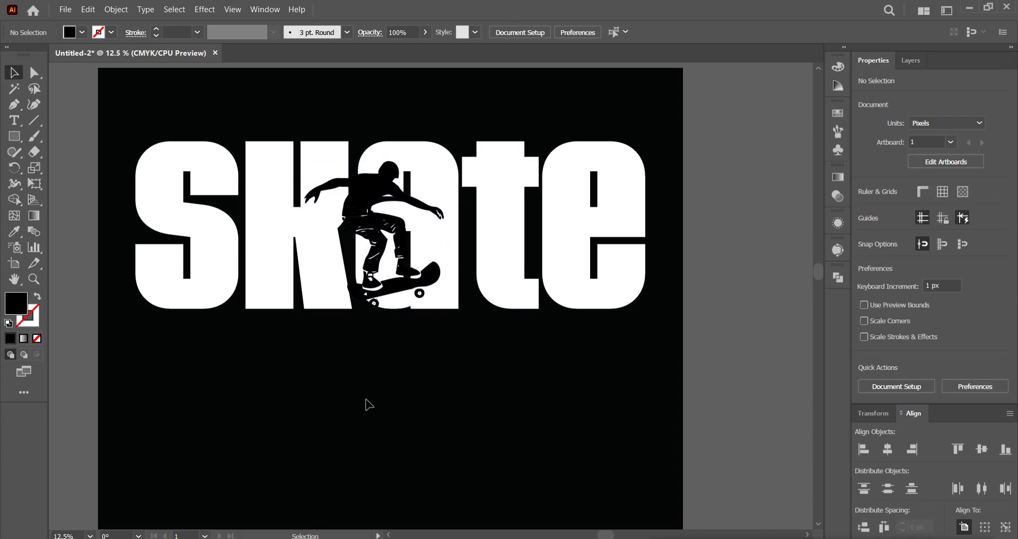
mouse_move(370, 186)
left_mouse_down()
mouse_move(358, 203)
mouse_move(375, 202)
left_mouse_up()
left_click(357, 398)
left_click(376, 353)
- Flip the skateboarder silhouette horizontally and nudge it to about X 2194, Y 1239 px over the "k" and "a"
left_click(382, 202)
left_click(955, 155)
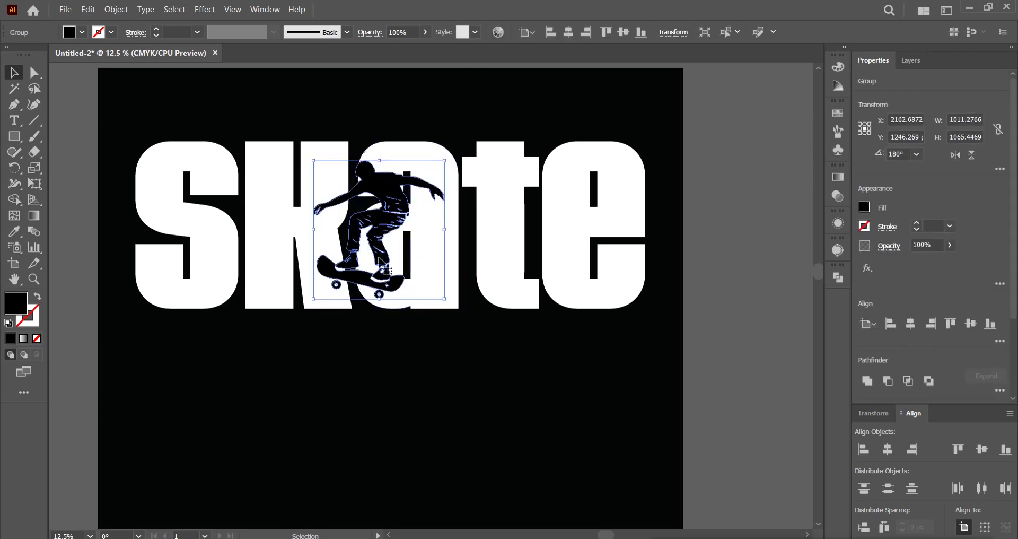
left_click_drag(395, 208, 391, 191)
left_click(434, 384)
left_click(398, 334)
left_click(393, 203)
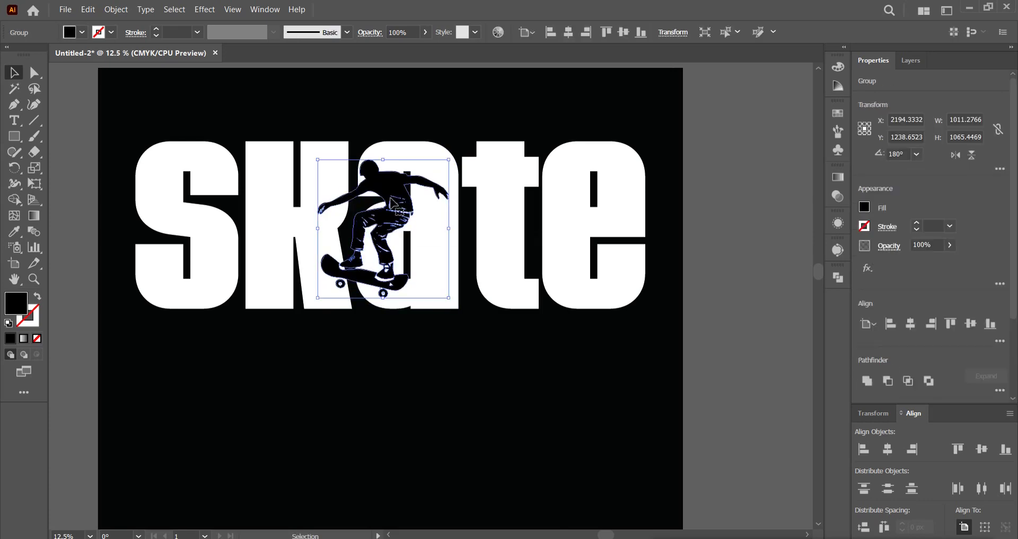
- Cut the skateboarder silhouette off the lettering to the clipboard
left_click(88, 10)
left_click(100, 62)
left_click(568, 243)
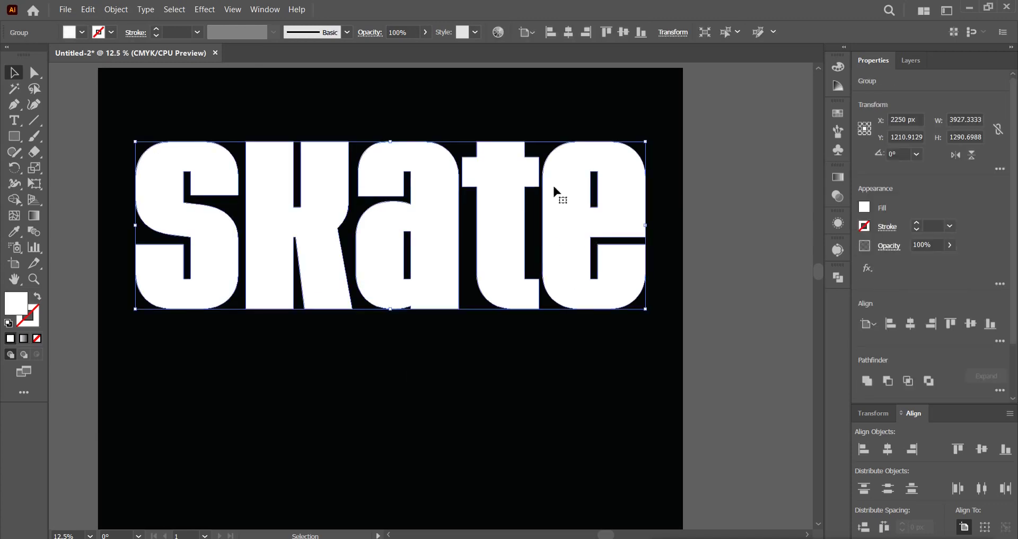
left_click(265, 10)
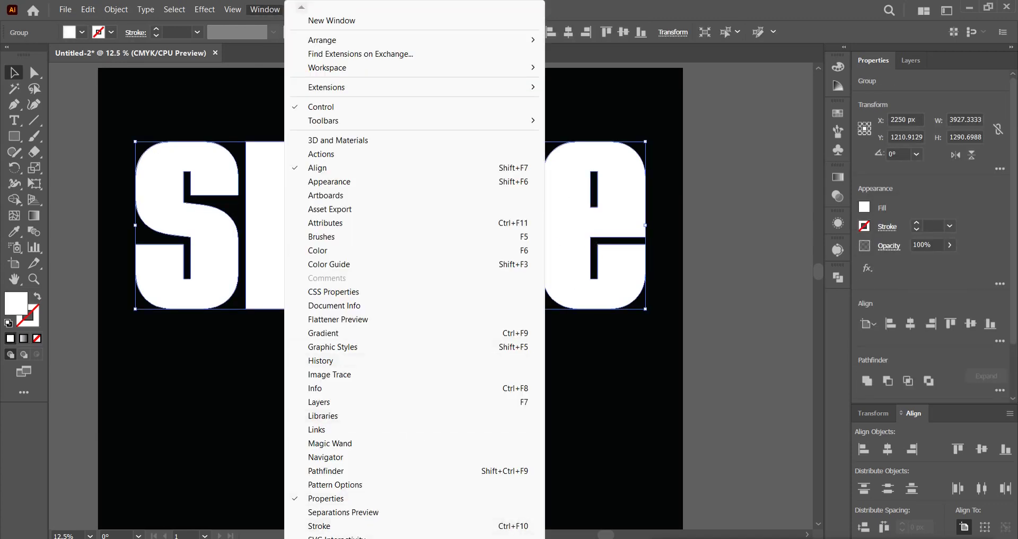
scroll(328, 493, "down", 5)
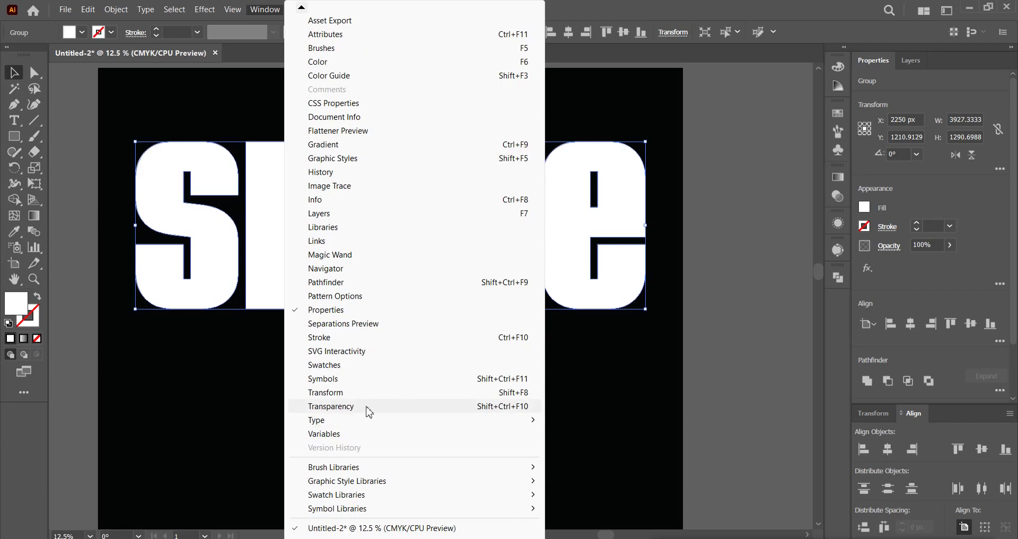
left_click(681, 359)
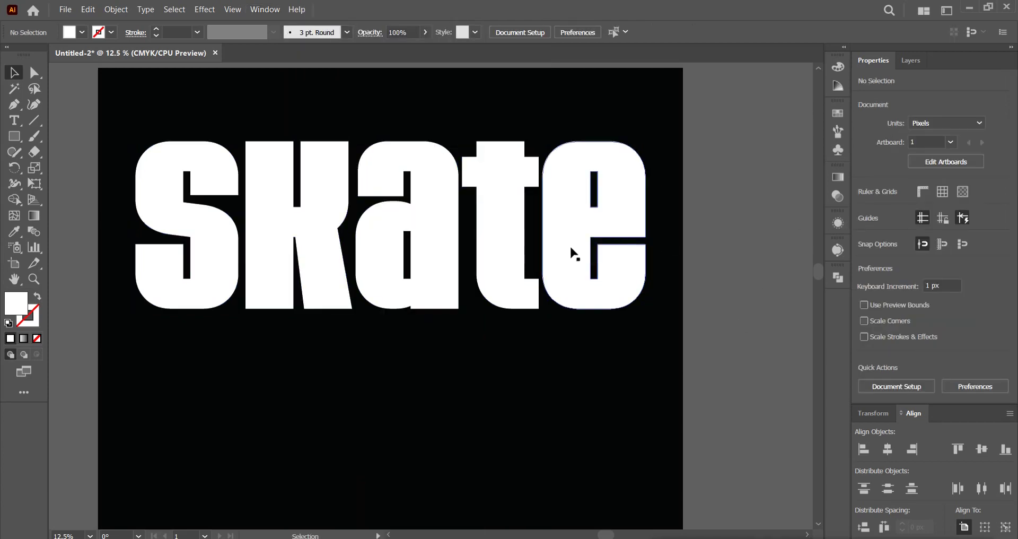
- Add an opacity mask to the skate lettering with Clip turned off and activate the mask for editing
left_click(622, 206)
left_click(838, 197)
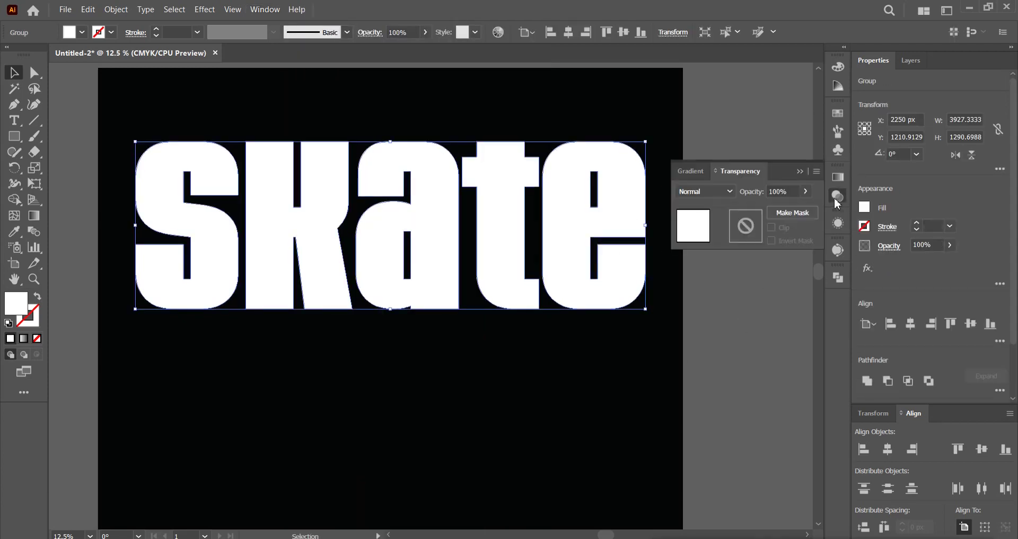
left_click(792, 212)
left_click(756, 225)
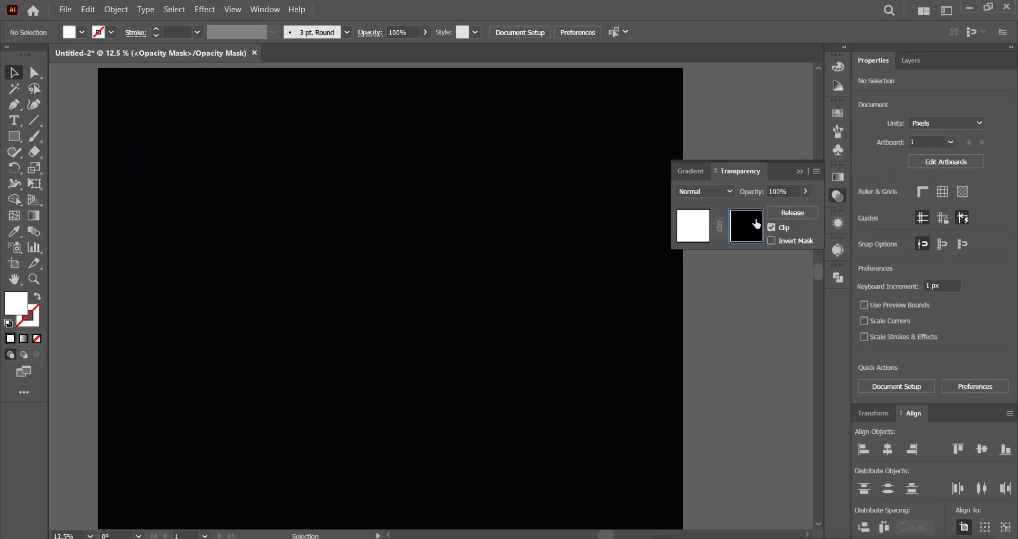
left_click(701, 233)
left_click(771, 227)
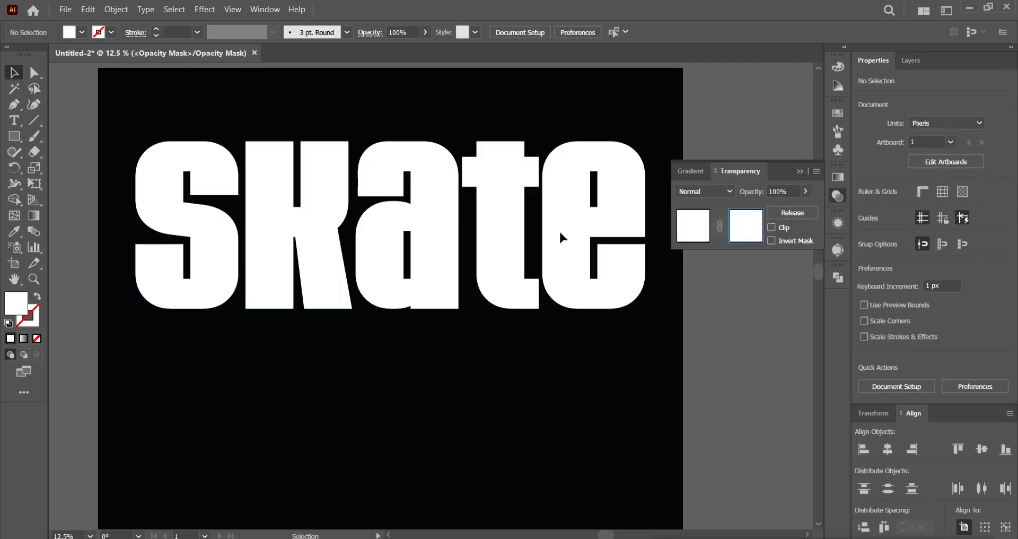
- Paste the cut skateboarder silhouette in place inside the lettering's opacity mask and return to the main artwork
left_click(88, 10)
left_click(124, 99)
left_click(693, 226)
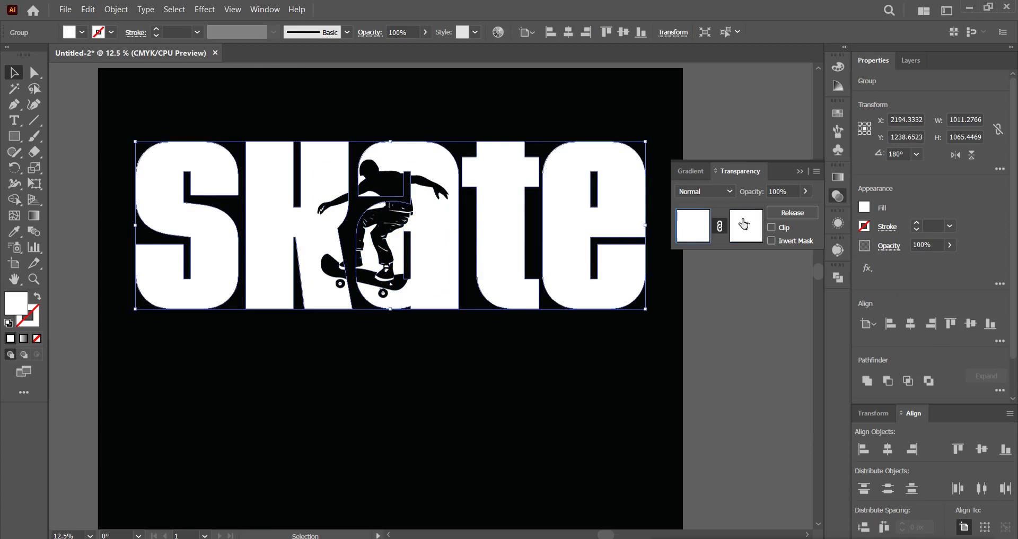
left_click(838, 198)
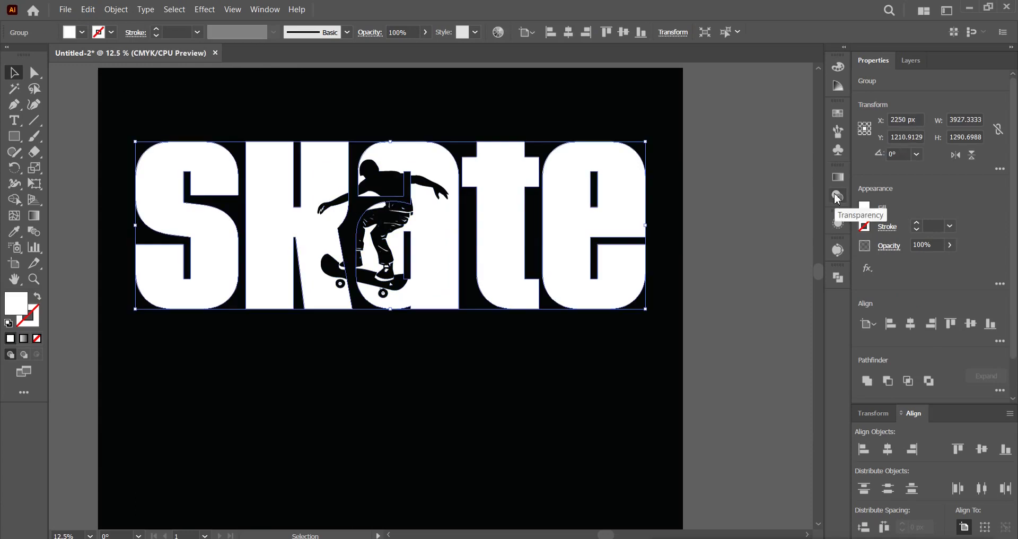
left_click(737, 224)
- Hide the black background rectangle to check the cut-out, show it again, and move the masked lettering up to about Y 1072 px
left_click(913, 62)
left_click(863, 123)
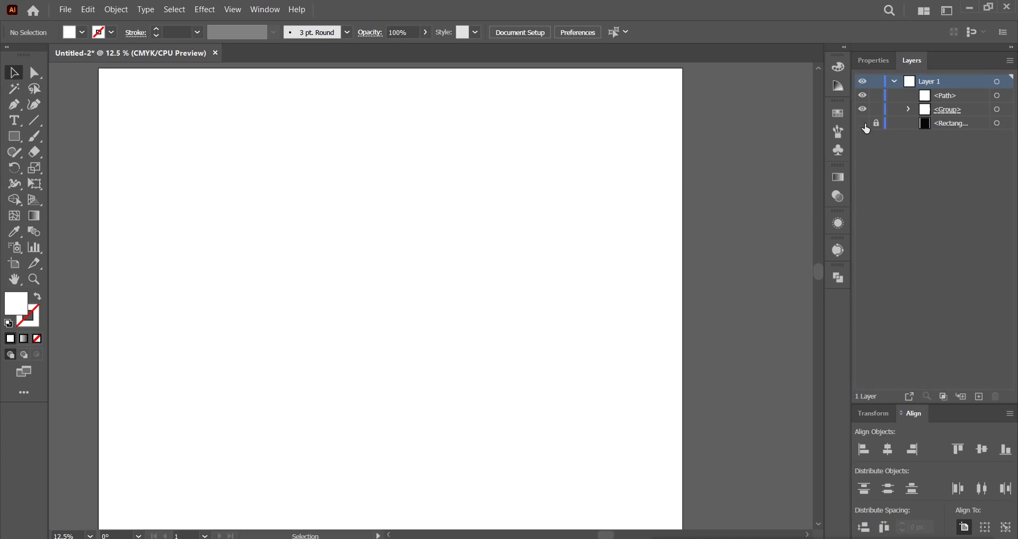
left_click(863, 123)
left_click(872, 64)
mouse_move(576, 236)
left_mouse_down()
mouse_move(581, 284)
mouse_move(573, 218)
left_mouse_up()
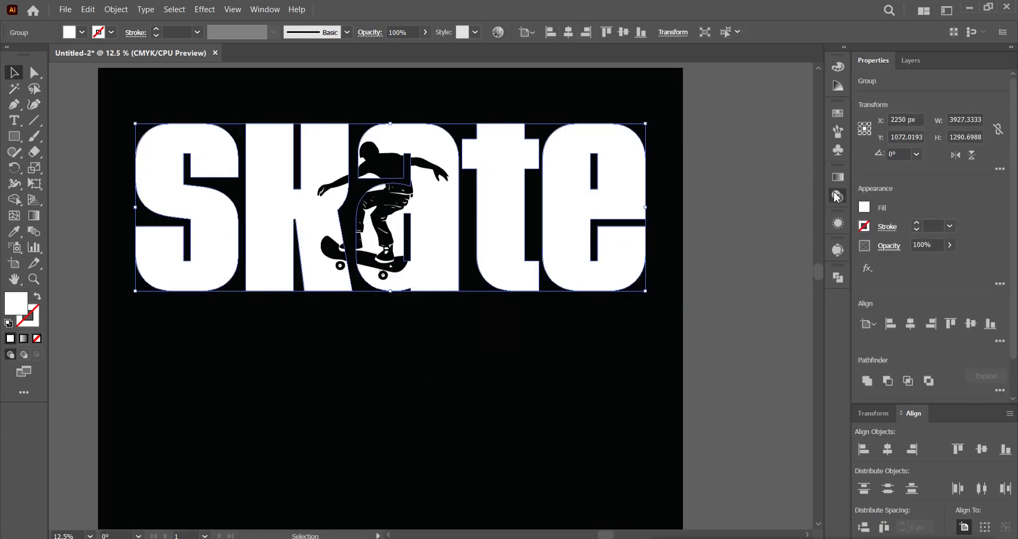
- Place the grunge texture 0000000x.png in the lettering's opacity mask and fit it across the whole word
left_click(837, 198)
left_click(746, 225)
left_click(613, 339)
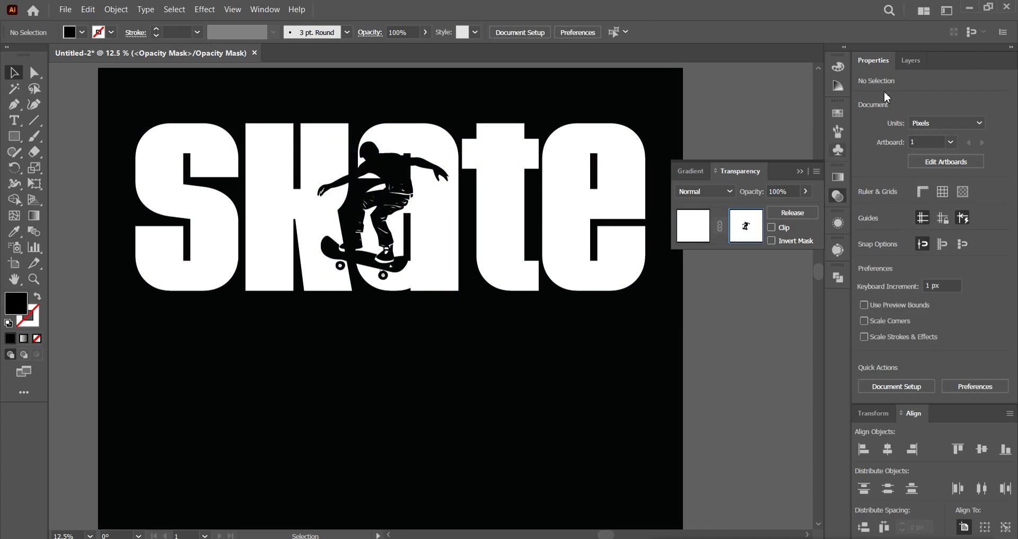
left_click(911, 60)
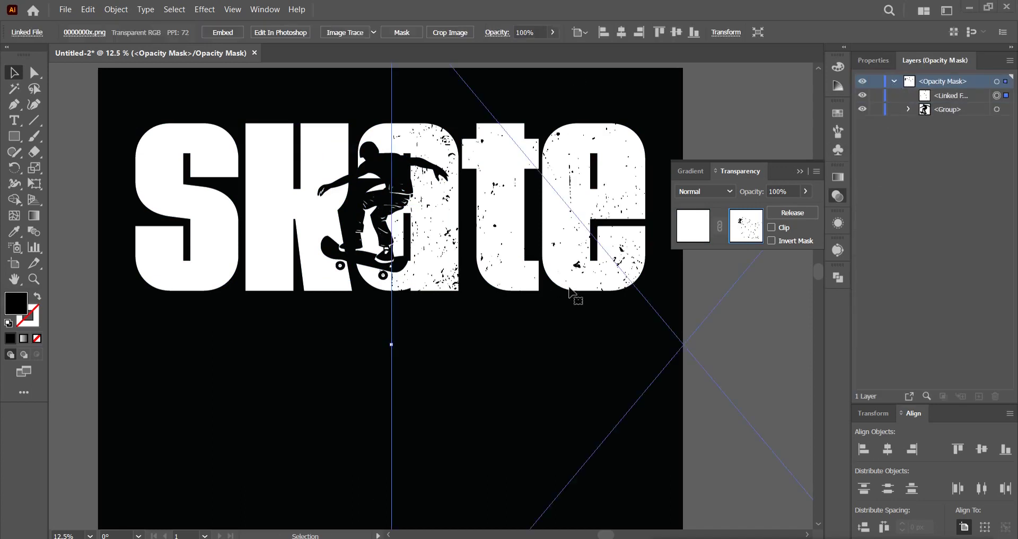
left_click_drag(572, 291, 507, 323)
left_click_drag(324, 378, 647, 300)
left_click_drag(152, 302, 135, 302)
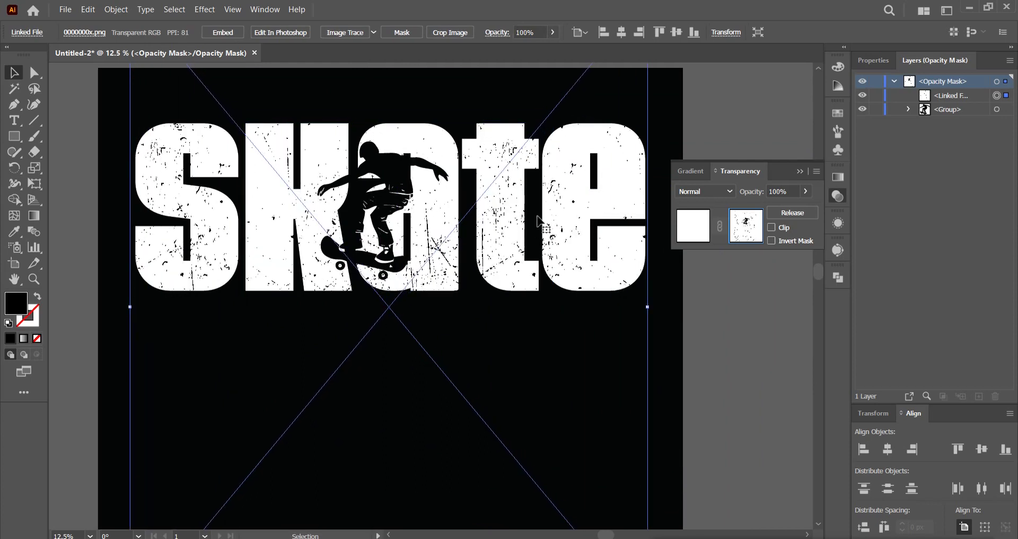
- Lock the grunge texture inside the opacity mask, shift the skateboarder slightly down and to the left, and exit the mask
left_click(698, 232)
left_click(739, 230)
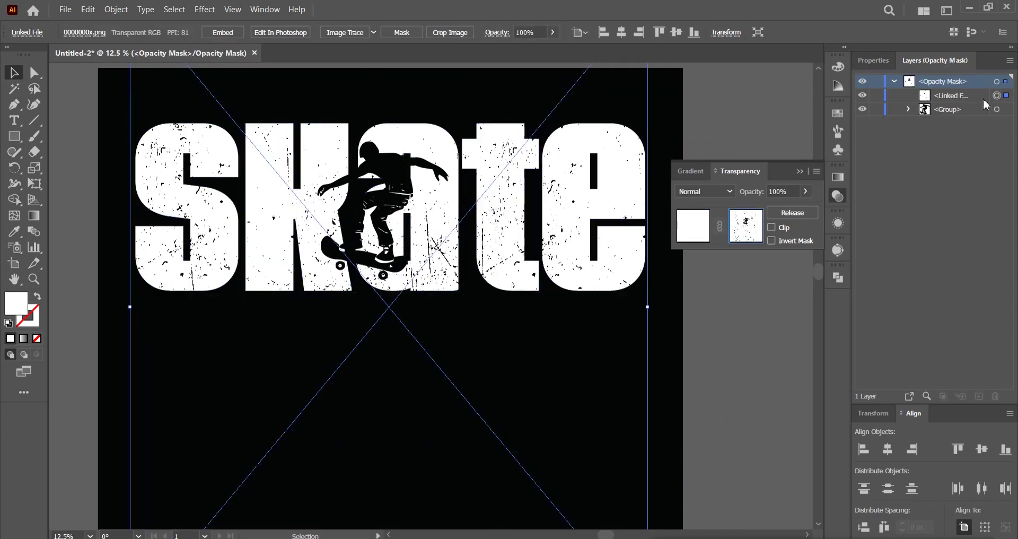
left_click(875, 96)
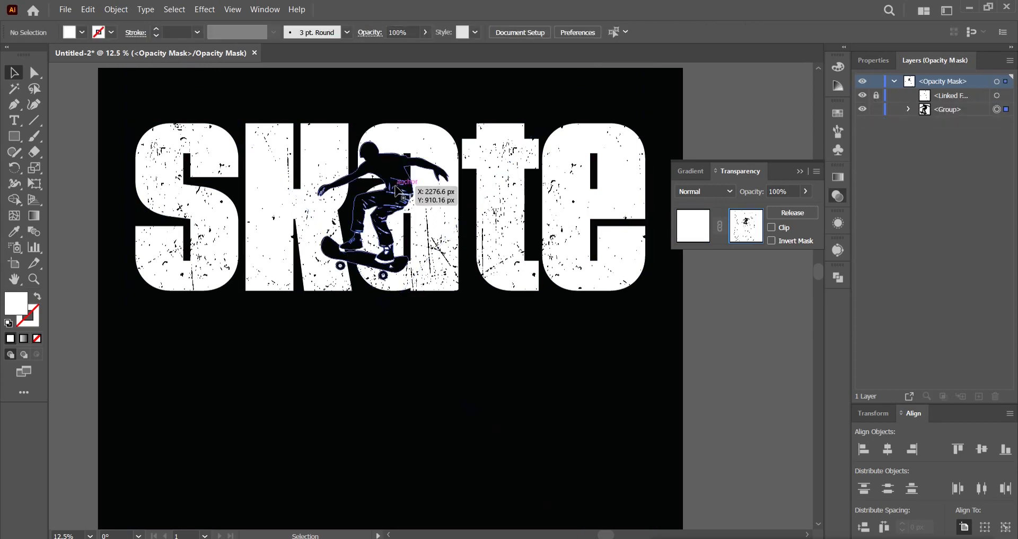
left_click(395, 200)
left_click_drag(395, 200, 394, 196)
key("ctrl+shift+a")
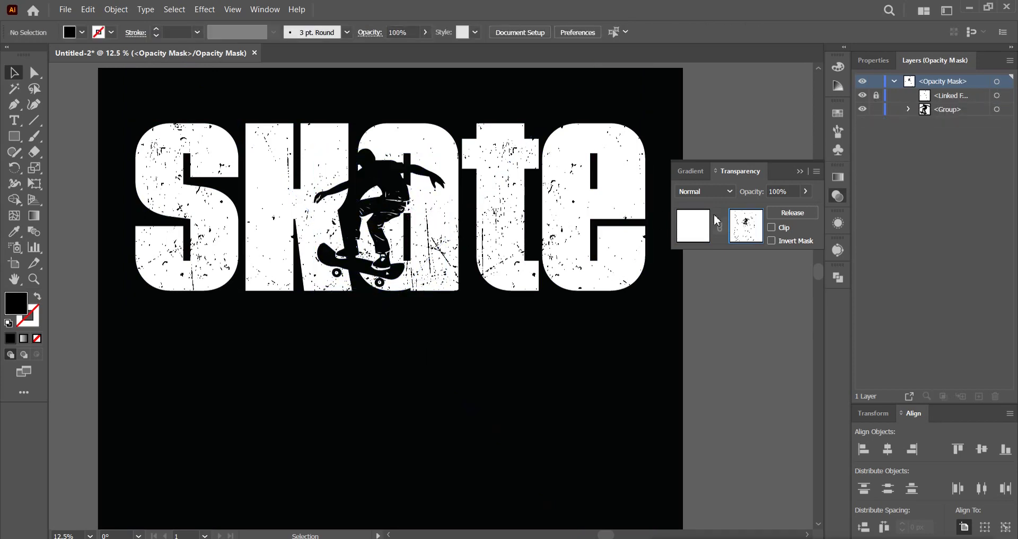
left_click(693, 225)
left_click(839, 204)
left_click(762, 212)
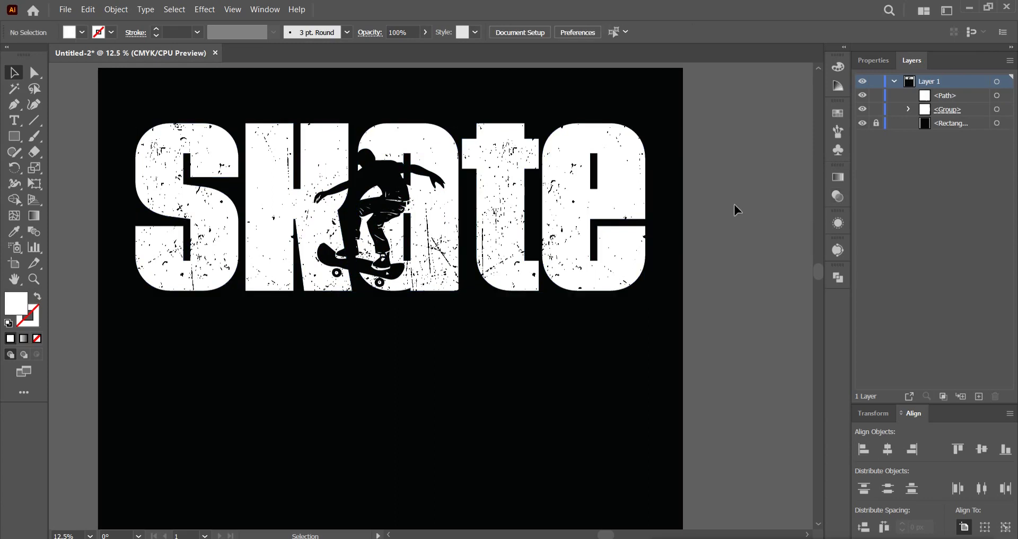
- Reopen the lettering's opacity mask, shift the skateboarder slightly to the right, and return to the main artwork
left_click(838, 197)
key("ctrl+a")
left_click(746, 226)
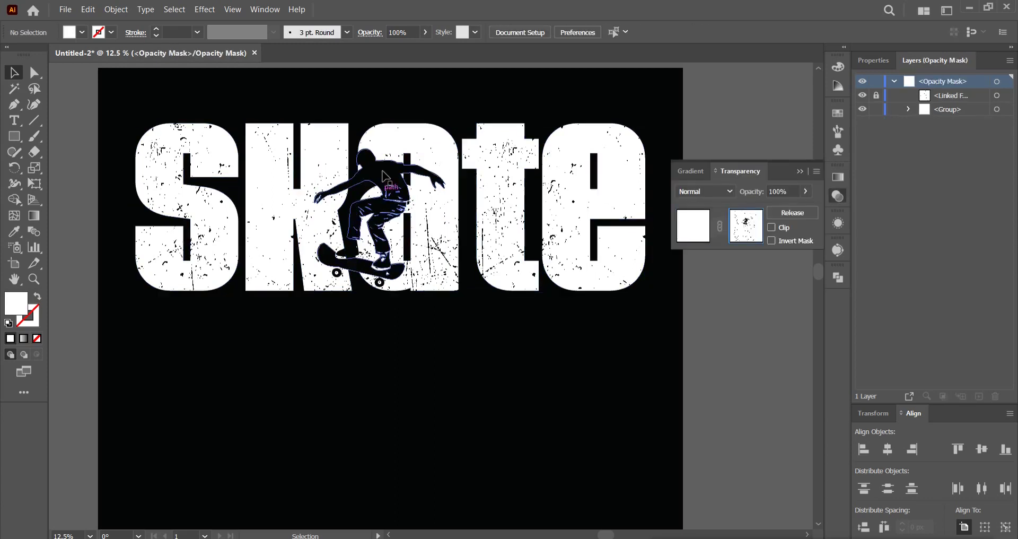
left_click(395, 255)
left_click(693, 238)
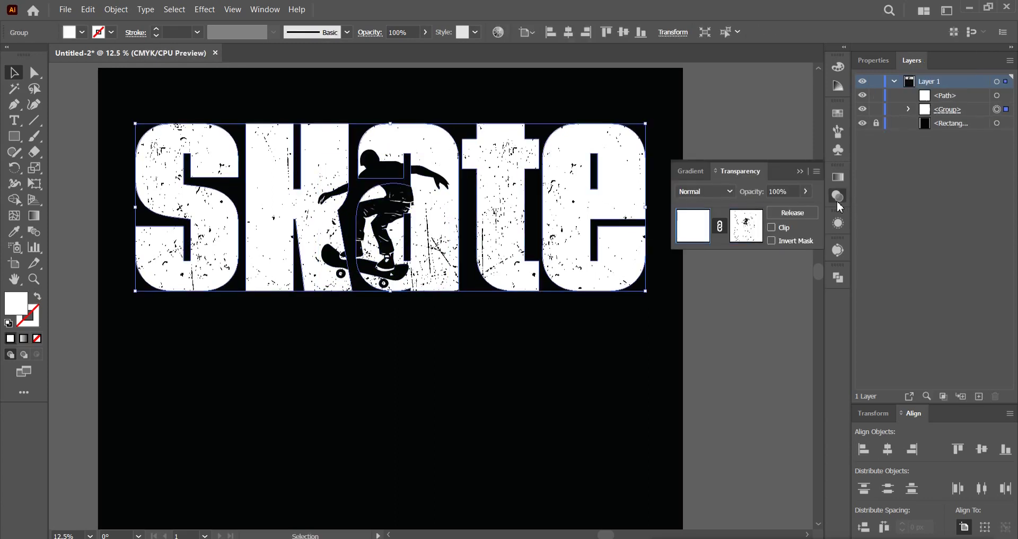
left_click(838, 197)
left_click(713, 227)
- Examine the finished skate design on the black T-shirt mockup, both close up and as a whole
key("ctrl+minus")
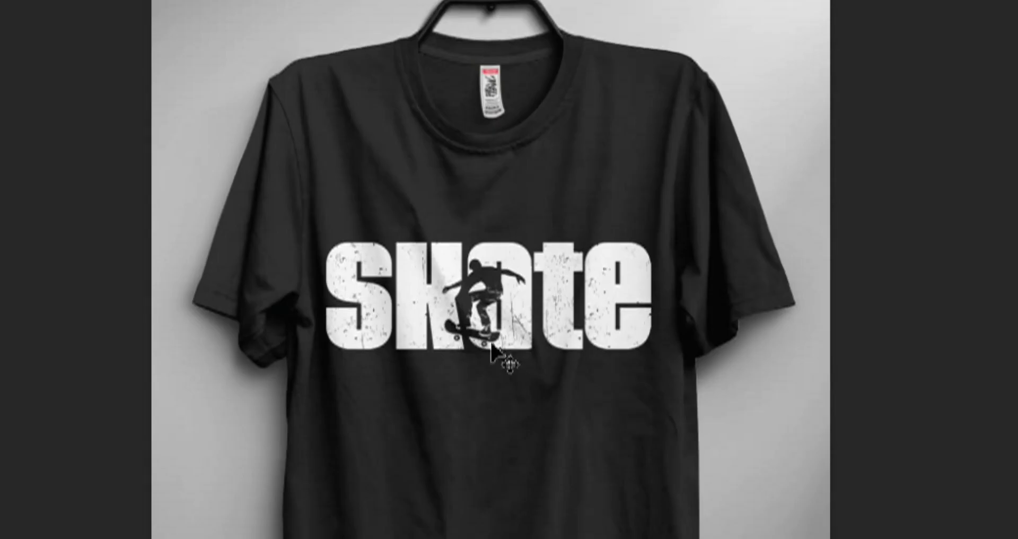
scroll(508, 366, "up", 5)
scroll(508, 366, "up", 5)
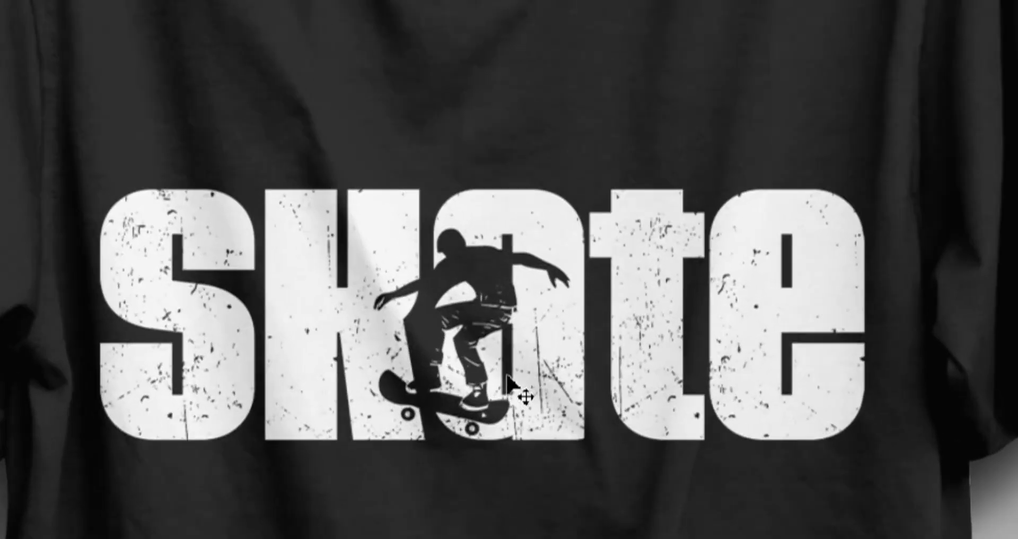
scroll(508, 375, "down", 5)
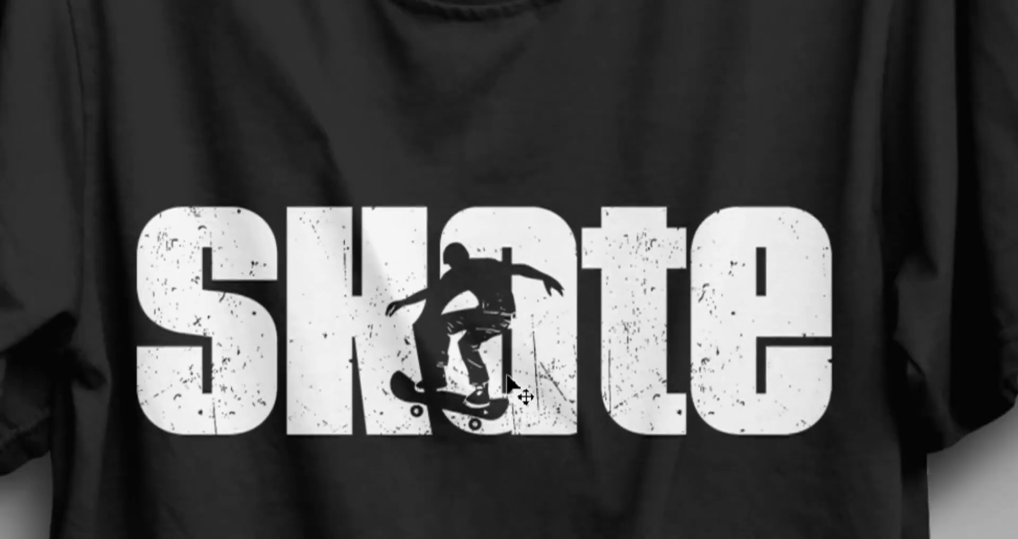
scroll(507, 379, "down", 1)
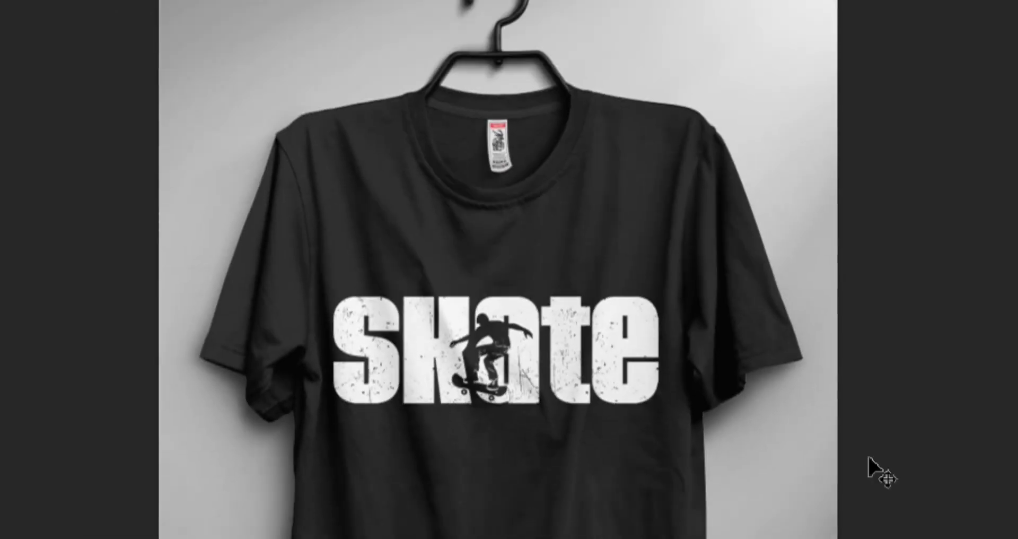
left_click_drag(810, 427, 848, 353)
scroll(606, 340, "up", 3)
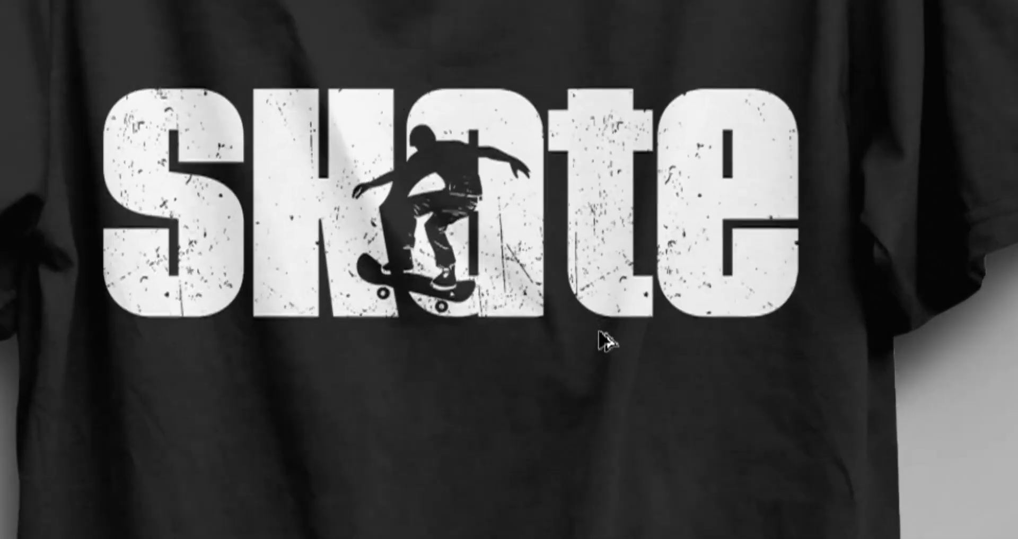